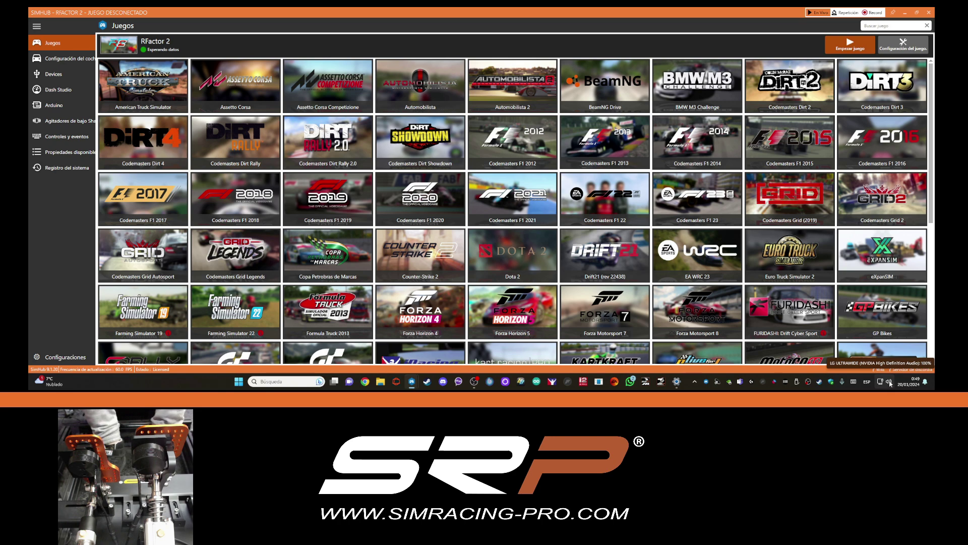
- Open the Windows sound settings and confirm SRP PEDALES as the name of the USB2.0 output device
right_click(890, 384)
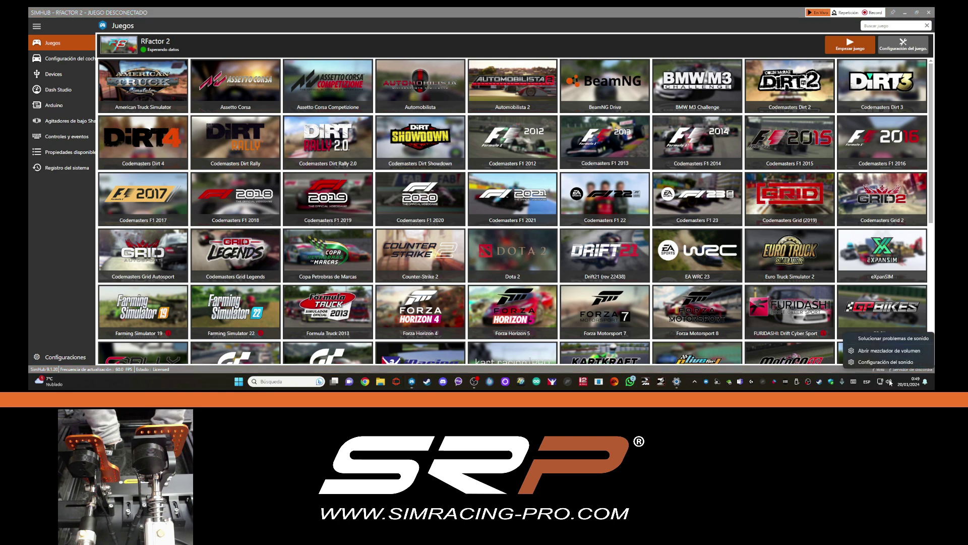
click(888, 362)
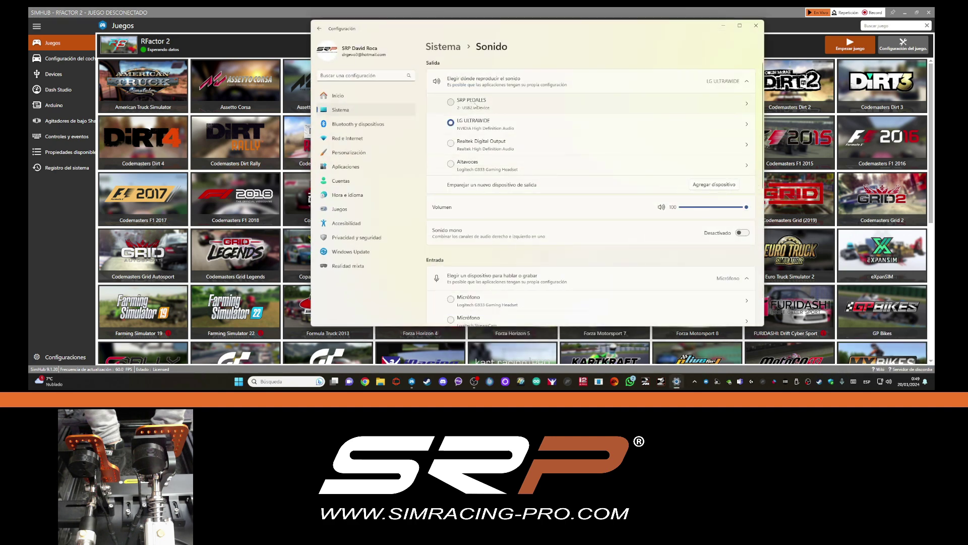
click(747, 105)
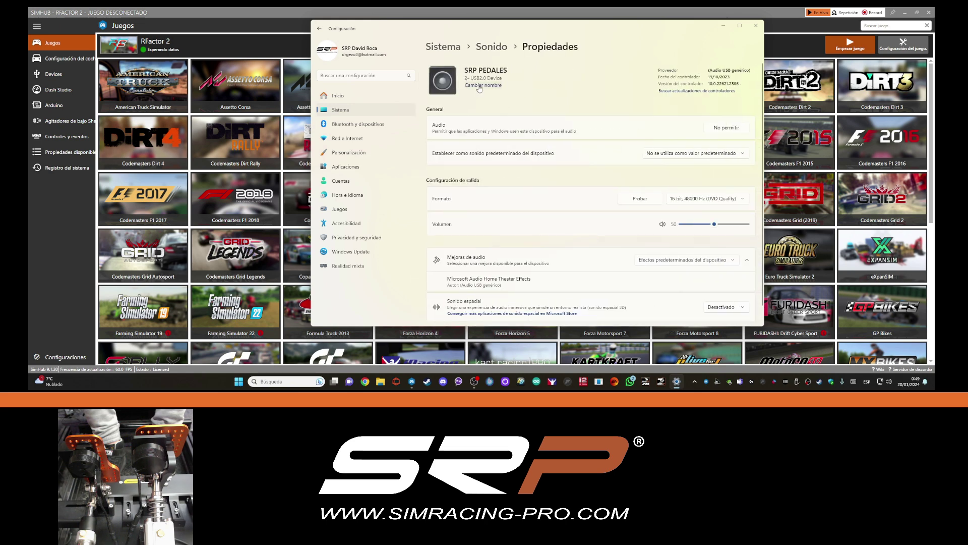
click(479, 86)
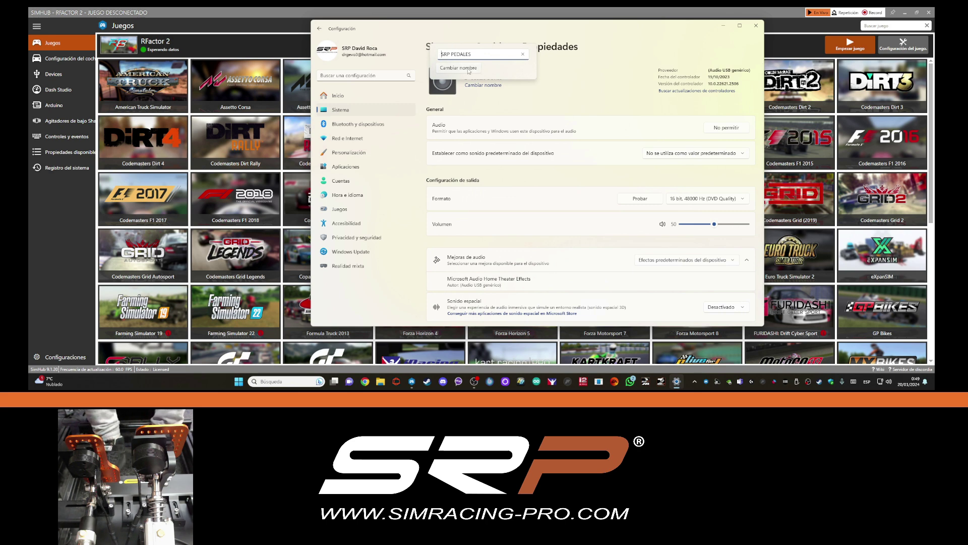
click(468, 69)
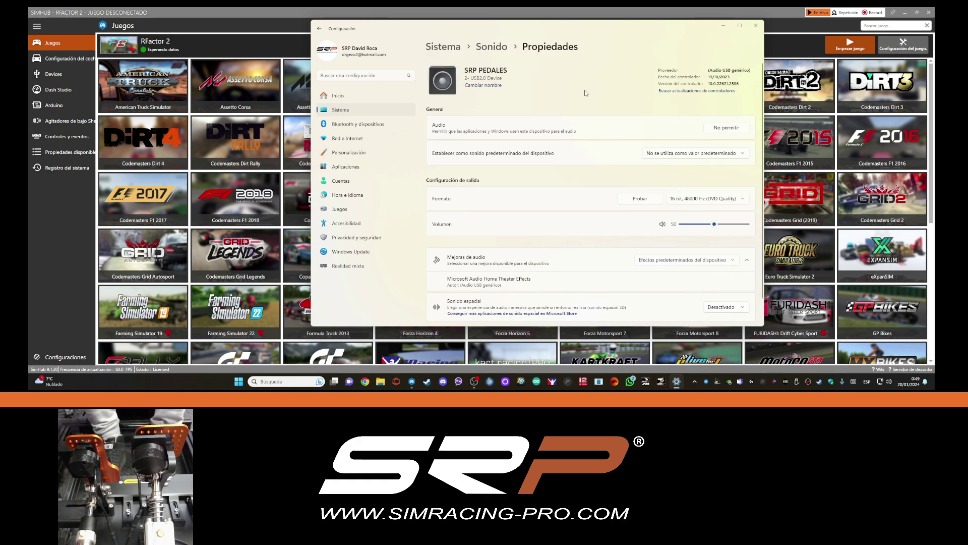
click(756, 26)
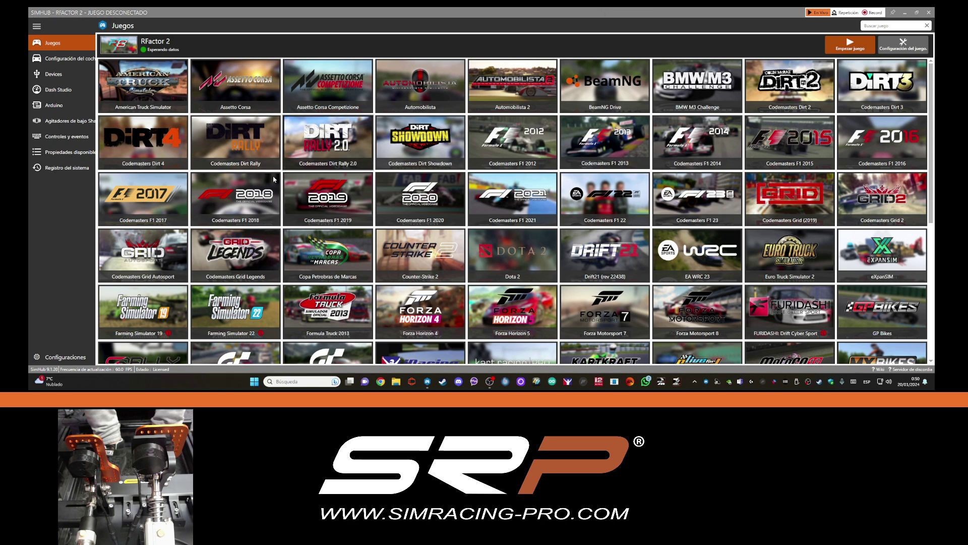
- Open the ShakeIt bass shakers effects profile and look through its list of vibration effects
scroll(383, 243, down, 1)
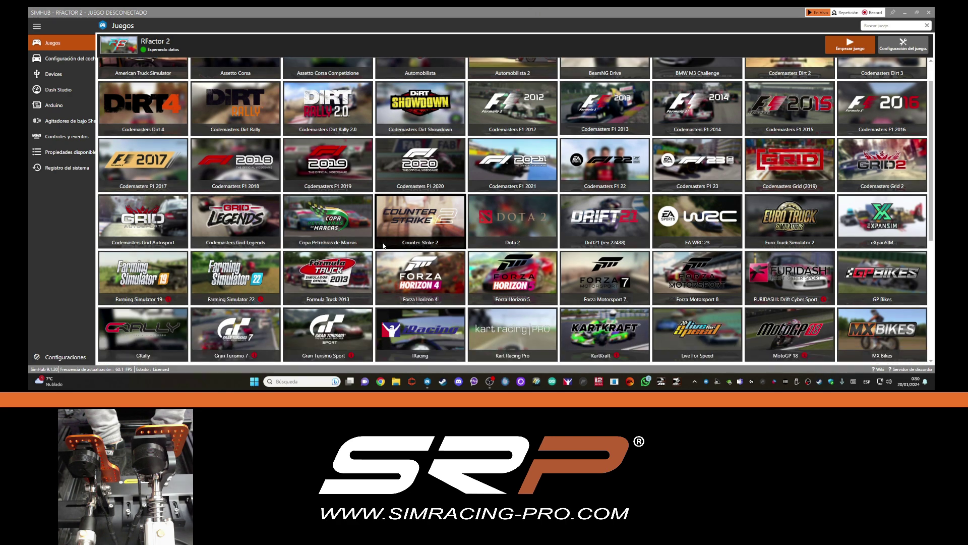
scroll(383, 244, up, 1)
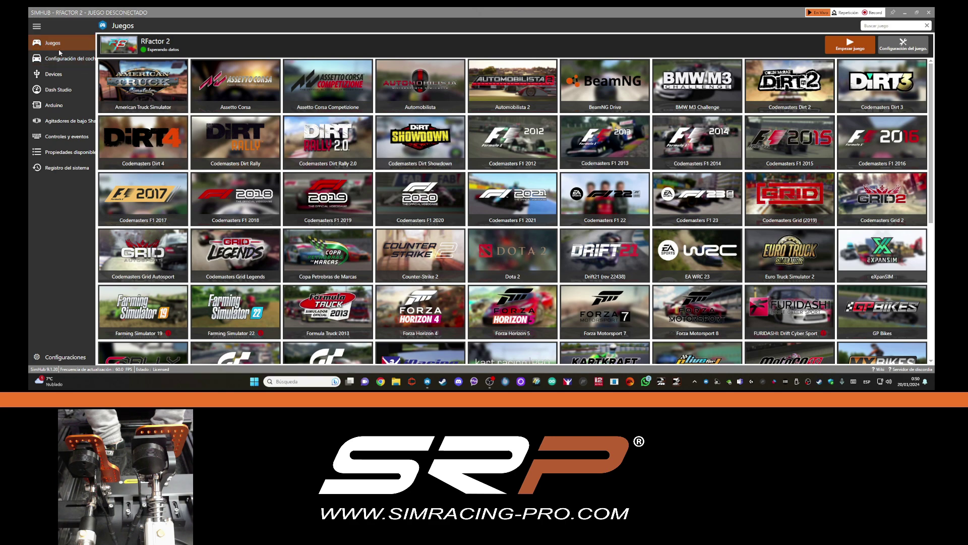
click(68, 123)
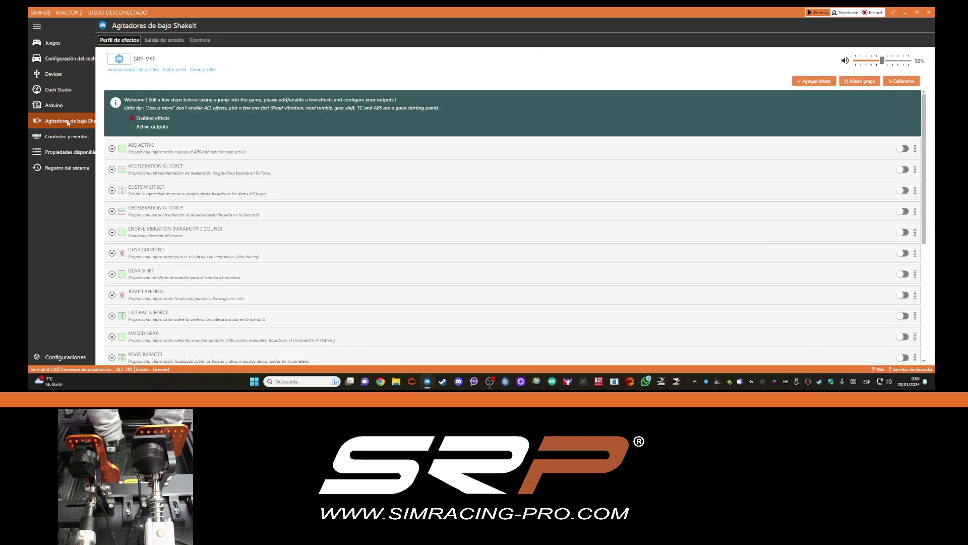
scroll(259, 141, down, 1)
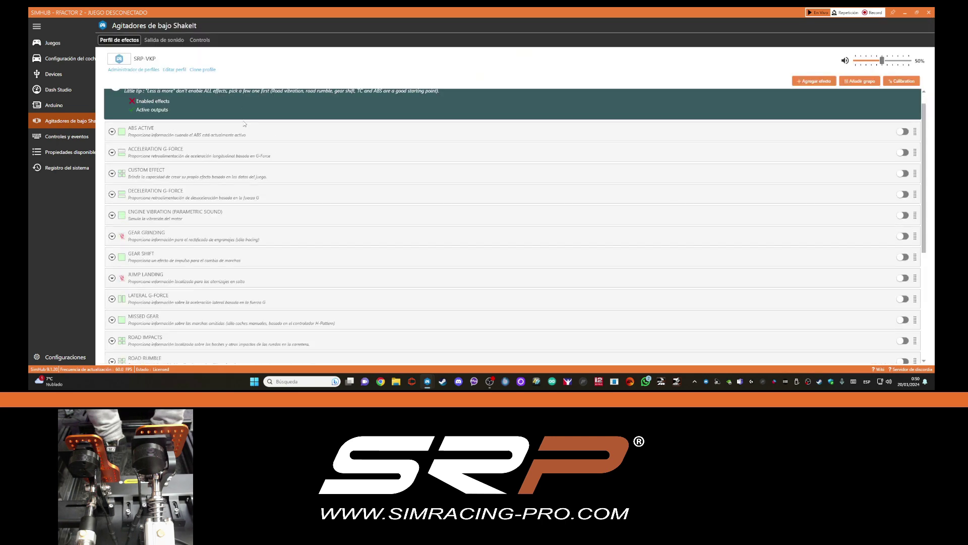
scroll(257, 121, up, 1)
mouse_move(312, 149)
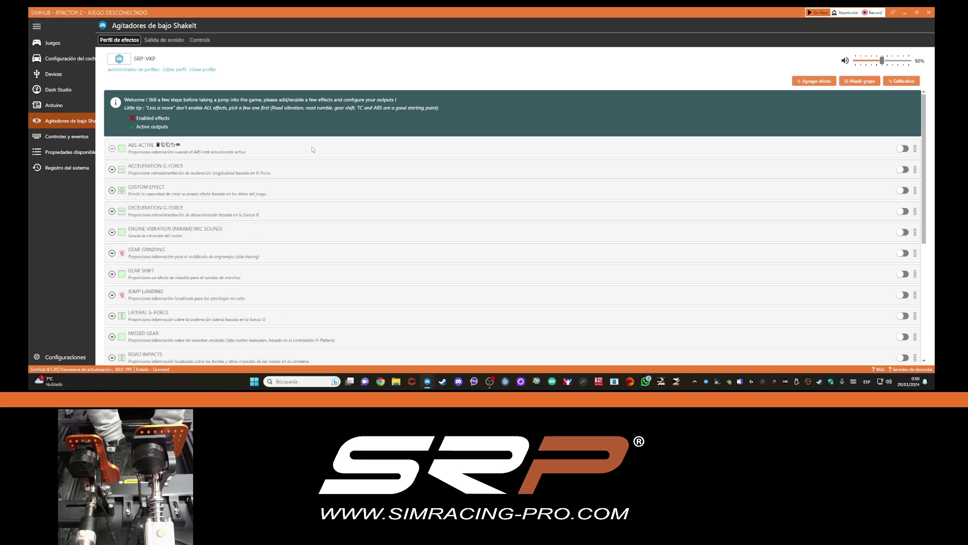
scroll(307, 156, down, 5)
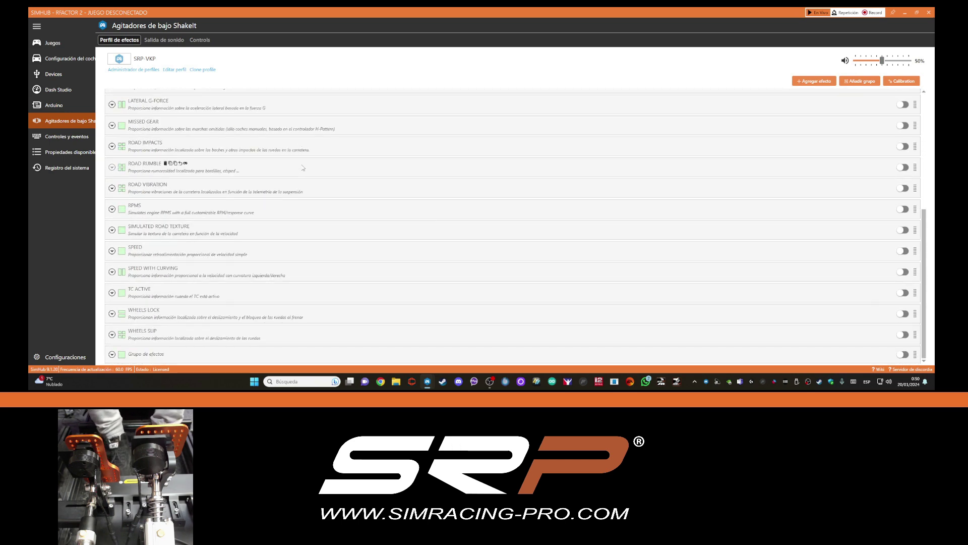
scroll(303, 168, up, 5)
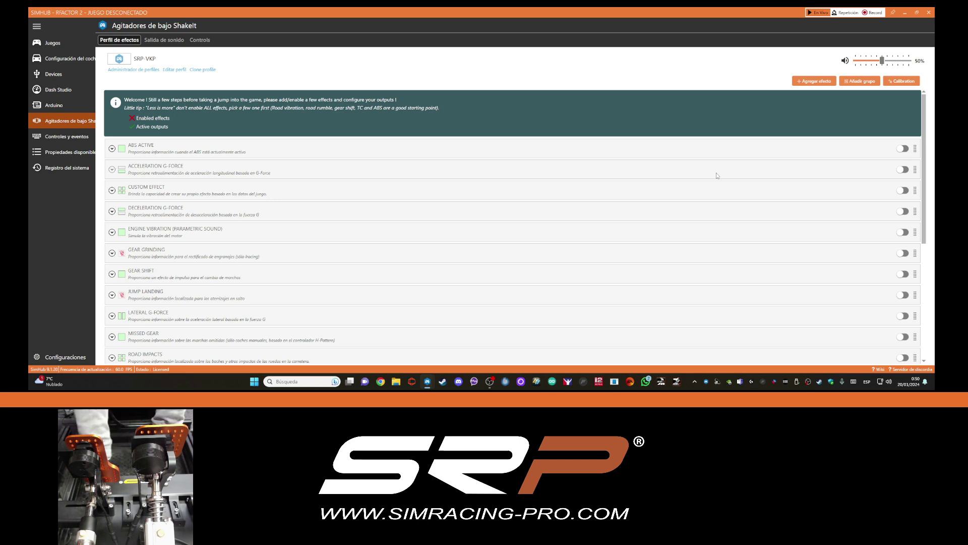
scroll(887, 174, down, 5)
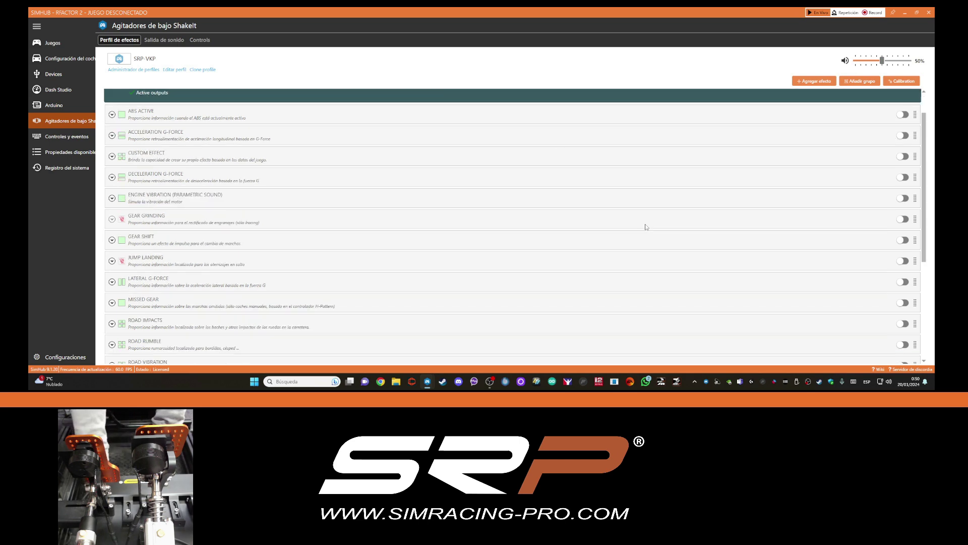
click(903, 205)
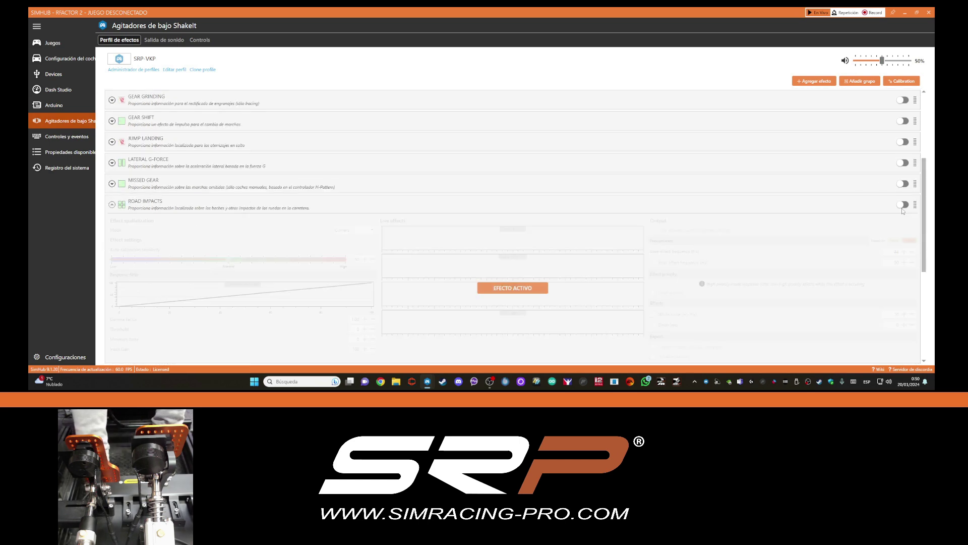
click(902, 156)
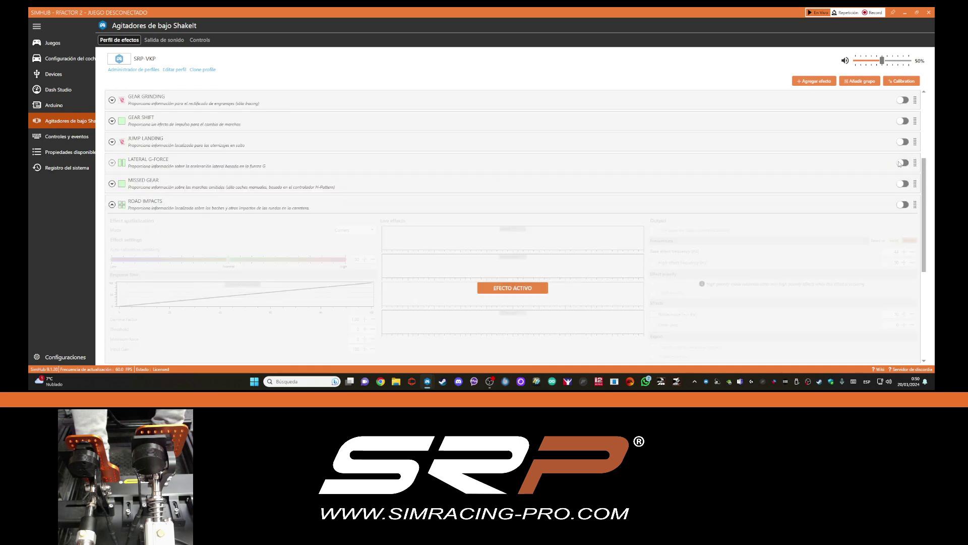
scroll(893, 228, up, 1)
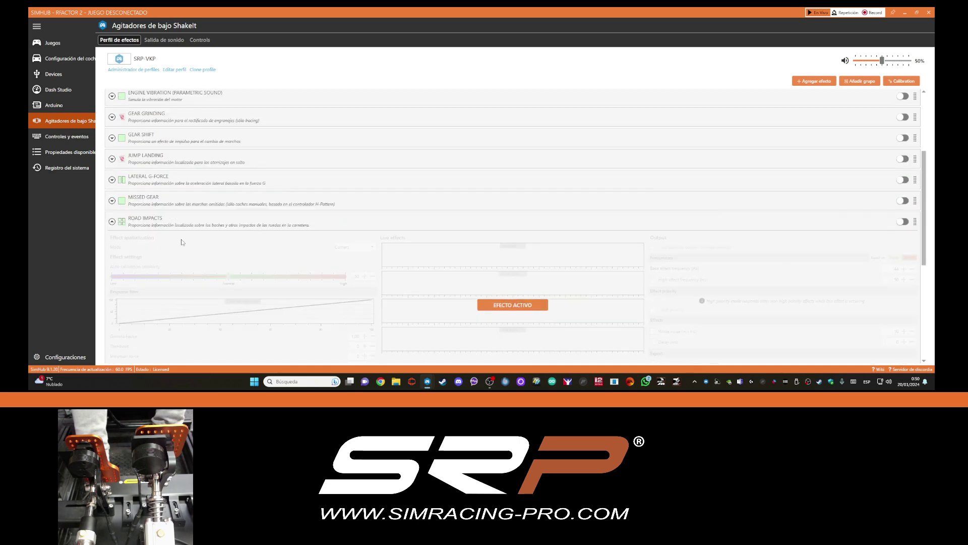
scroll(281, 185, up, 4)
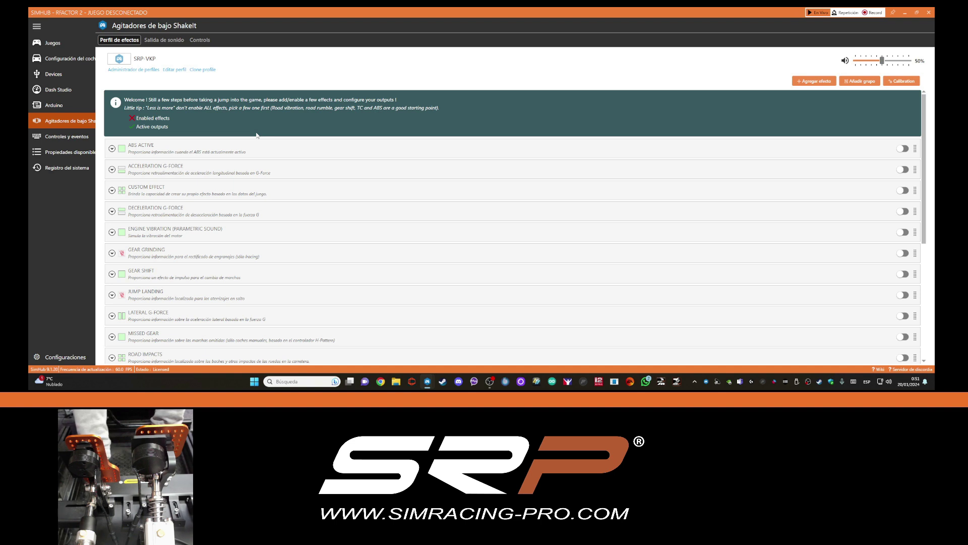
- Enable the Wheels Lock and Wheels Slip effects in the SRP-VKP profile
scroll(256, 135, down, 3)
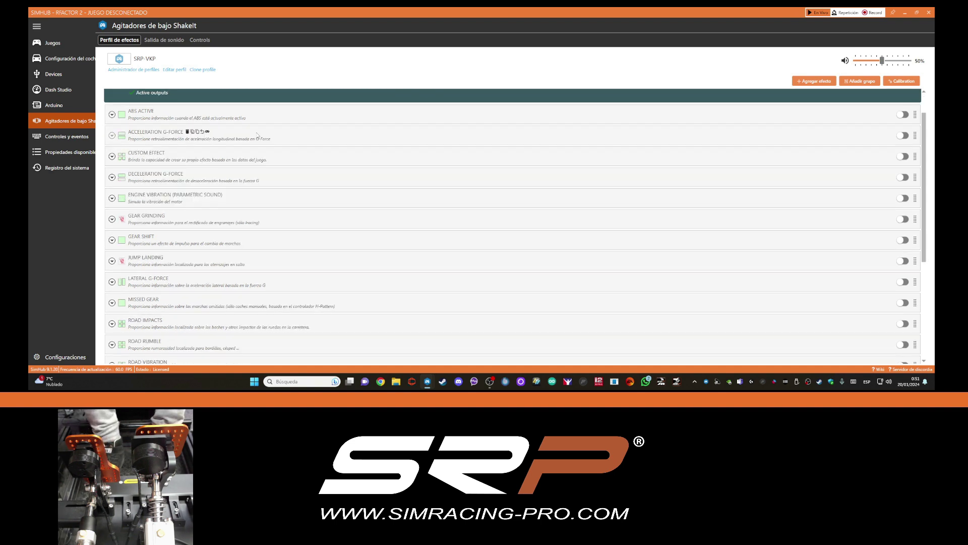
scroll(255, 133, down, 6)
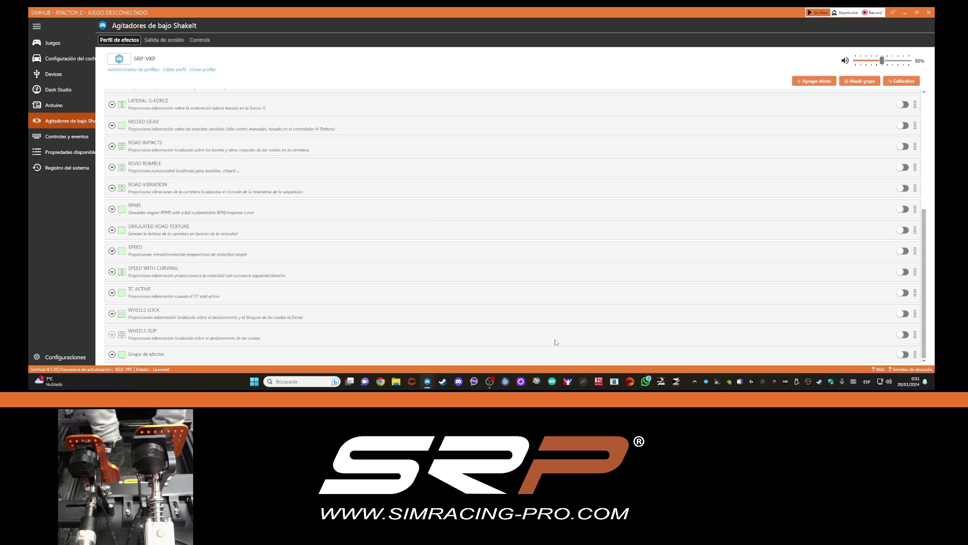
click(902, 314)
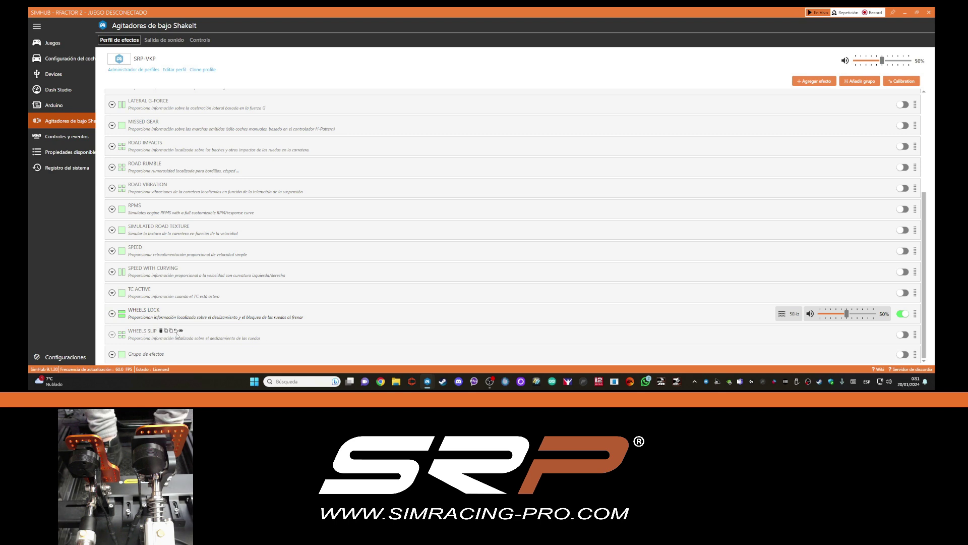
click(903, 335)
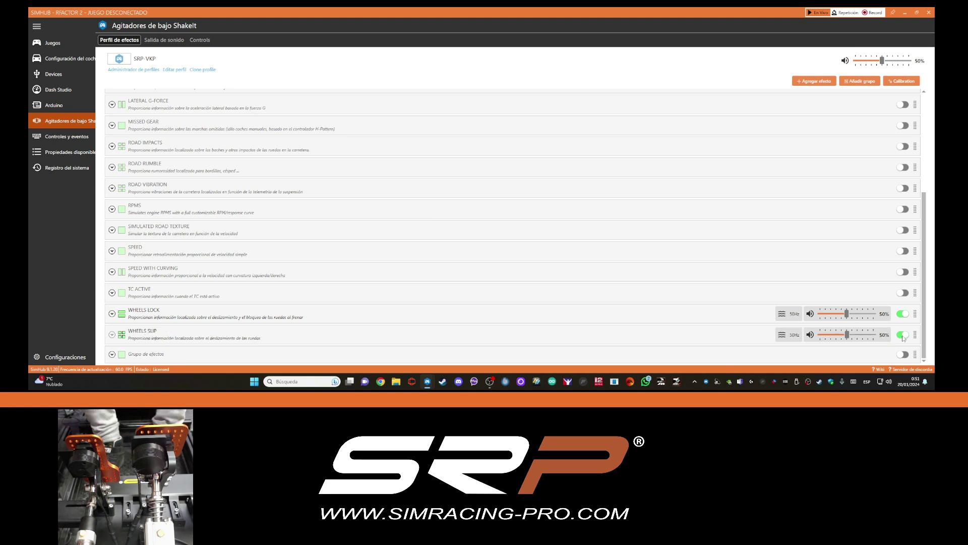
- Expand the Wheels Lock effect and try a Gamma Factor of 1.50 in its response filter
click(112, 313)
scroll(303, 278, down, 5)
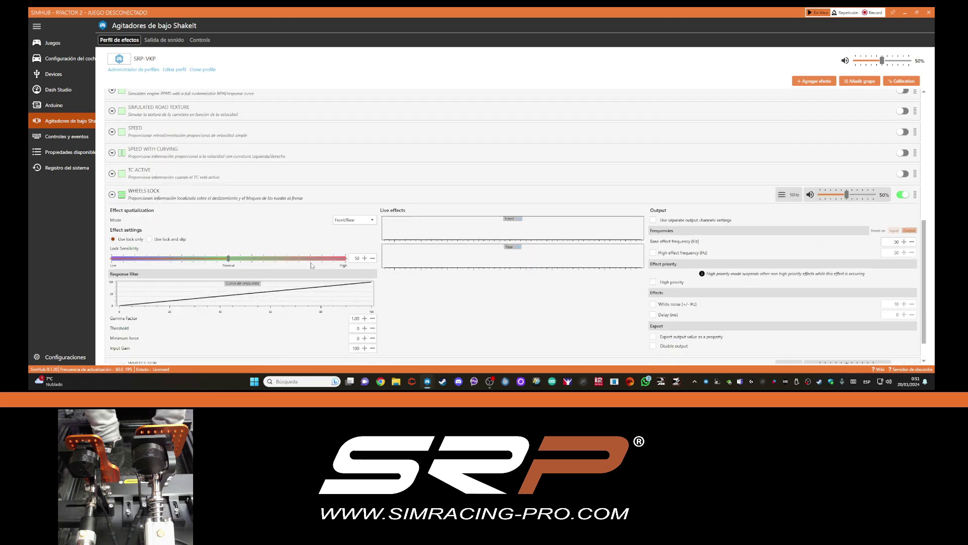
scroll(311, 266, down, 1)
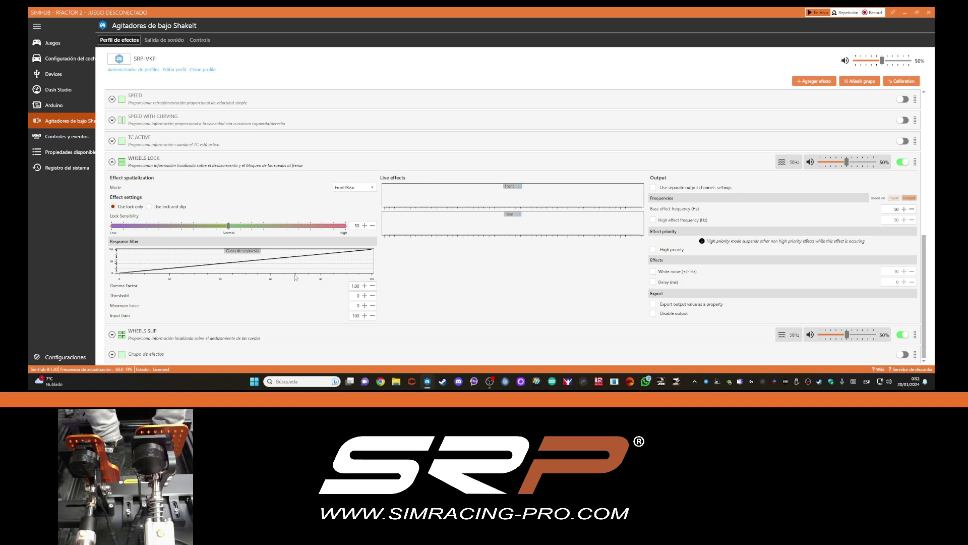
click(364, 285)
click(364, 286)
click(364, 285)
click(365, 286)
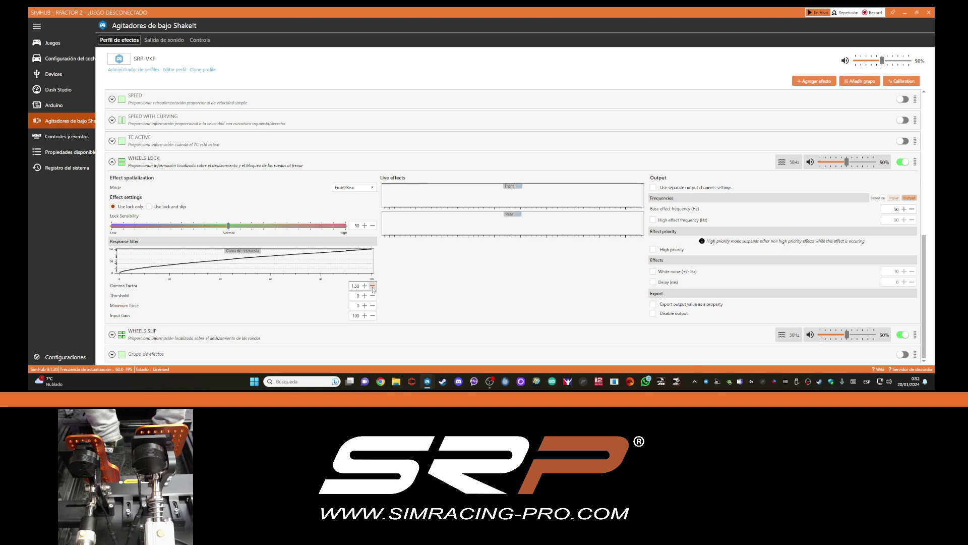
- Return the Wheels Lock Gamma Factor to 1.00 and collapse the effect's settings
click(373, 286)
click(372, 285)
click(373, 286)
click(372, 286)
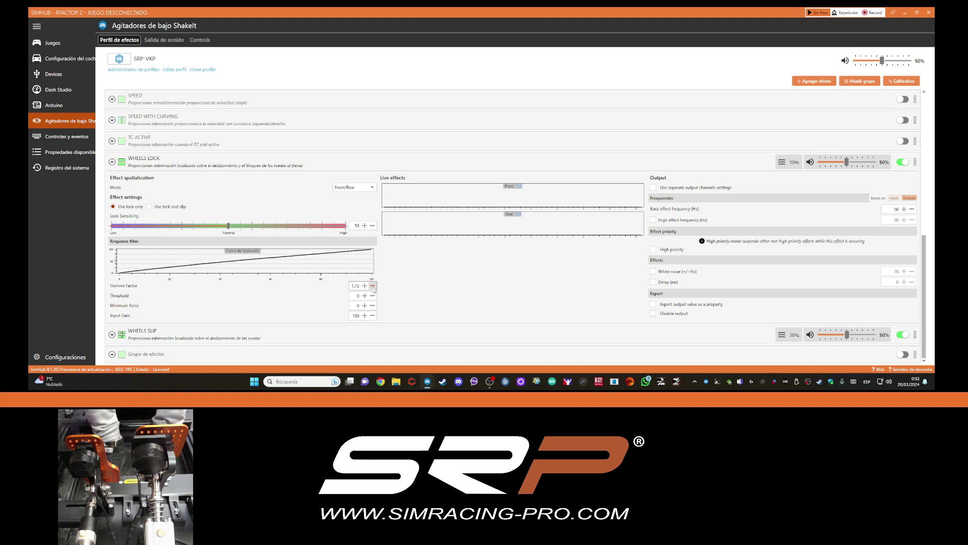
click(372, 286)
click(373, 286)
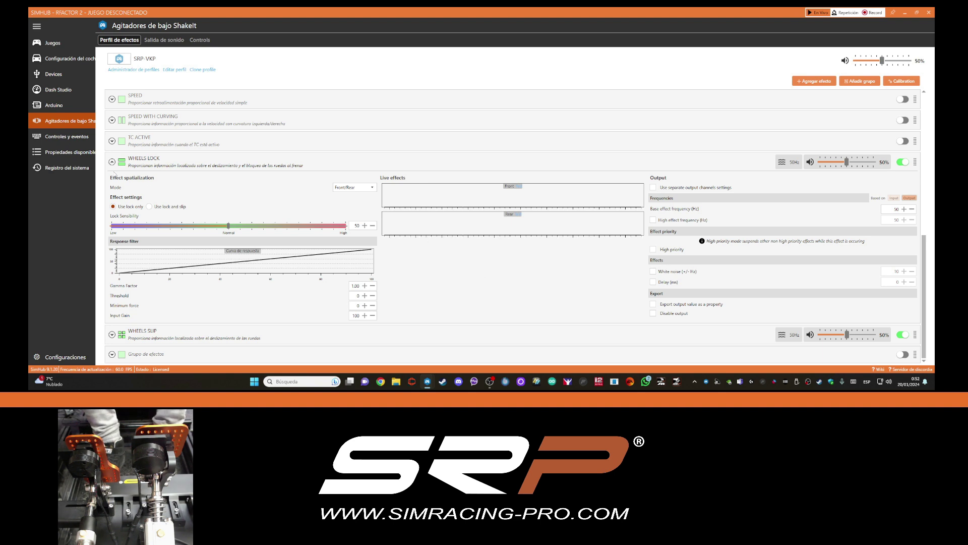
click(112, 162)
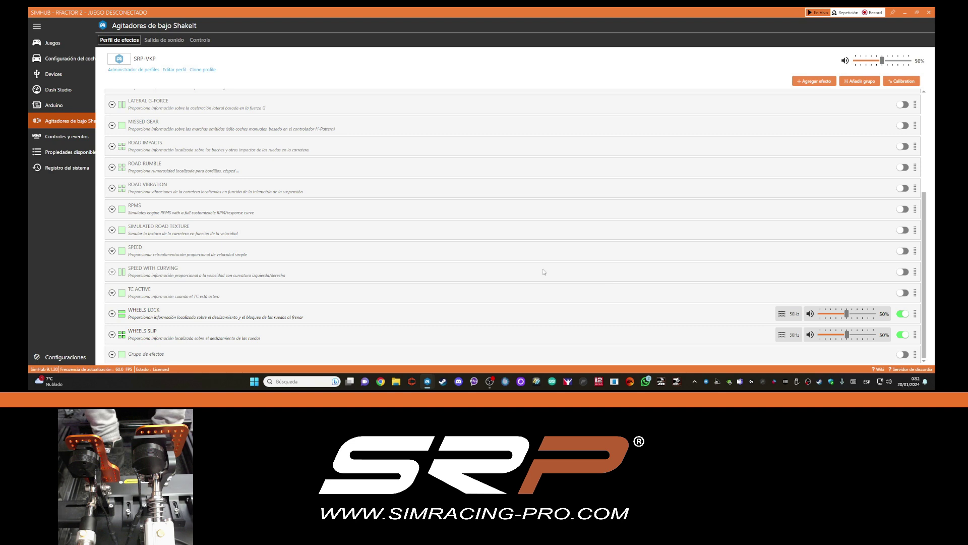
- Switch the SRP PEDALES sound output off and on again, and expand its custom channel map
click(165, 42)
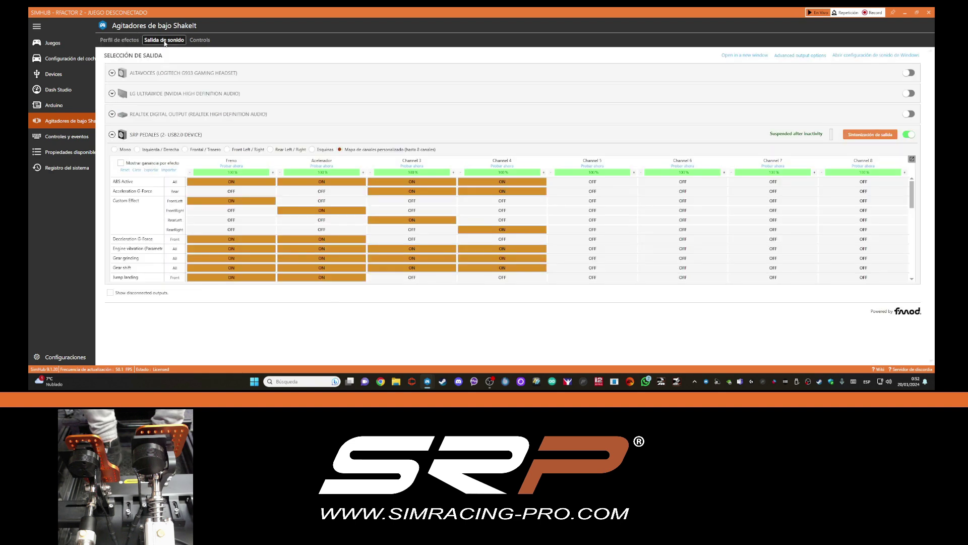
click(112, 135)
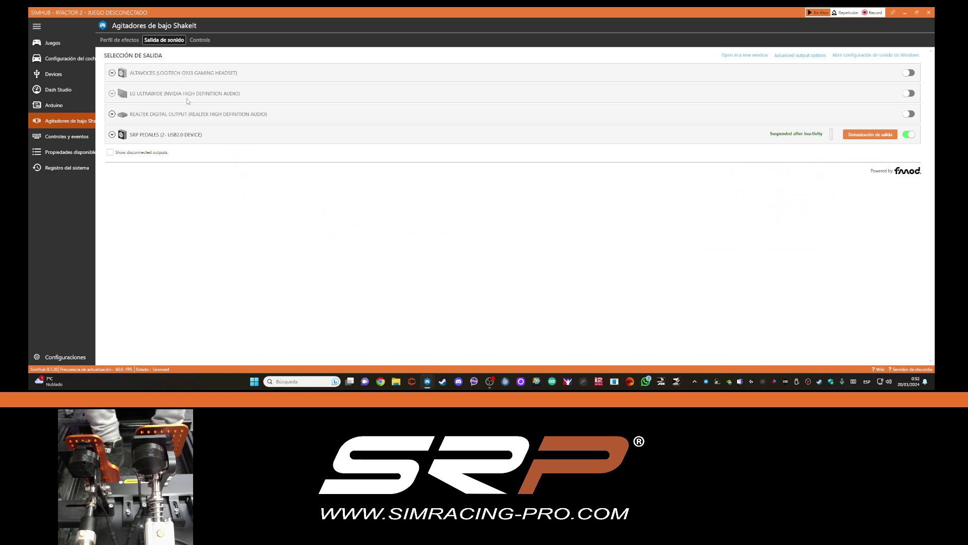
click(908, 136)
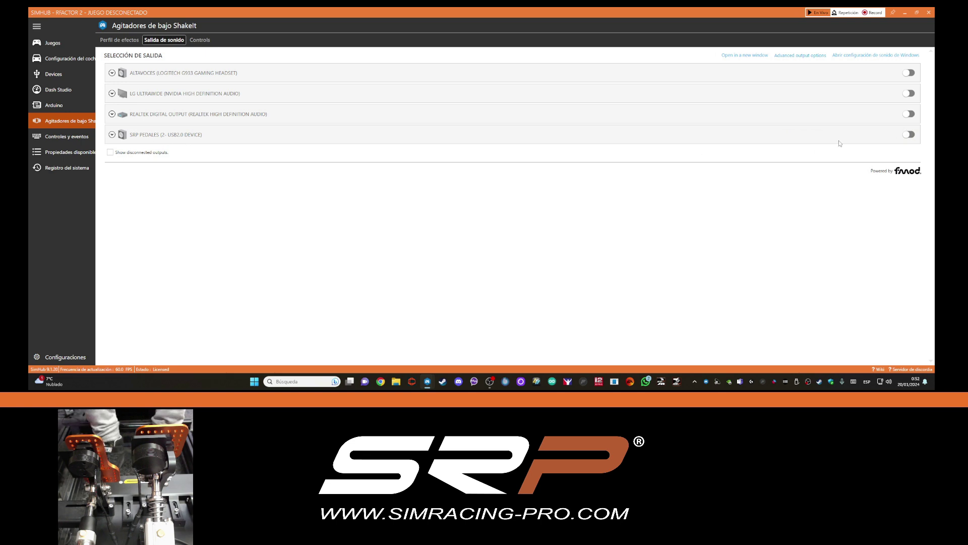
click(908, 135)
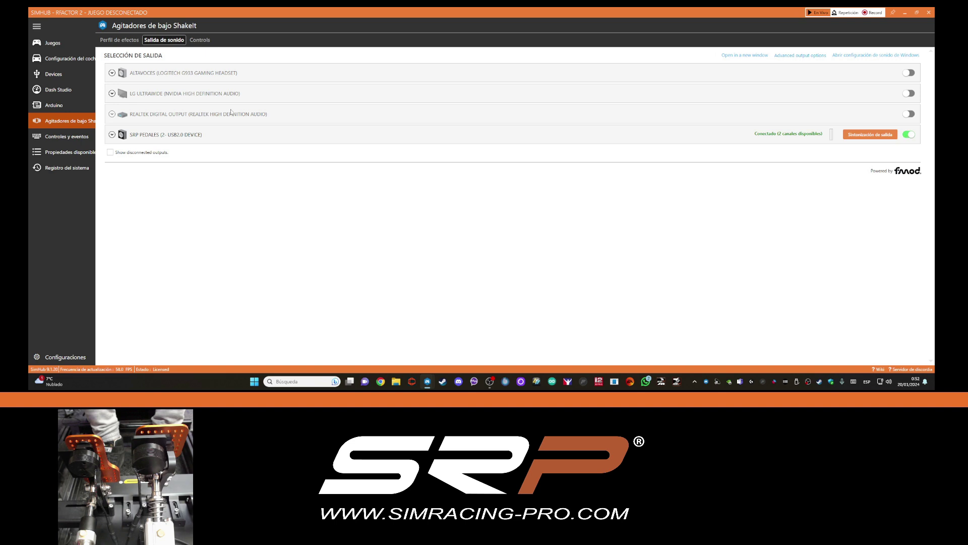
click(112, 134)
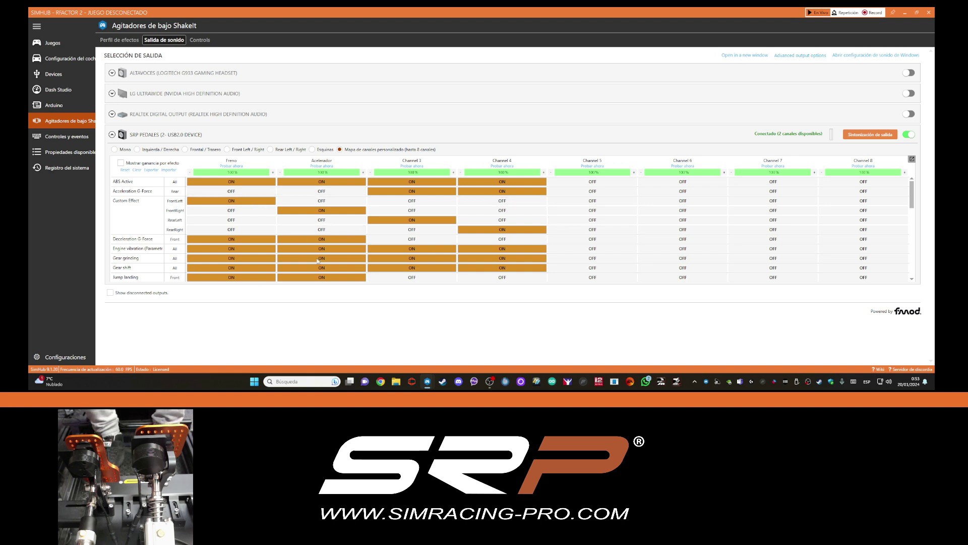
- Turn off ABS Active on Freno, Acelerador, Channel 3 and Channel 4, and Acceleration G-Force on Channels 3 and 4
click(234, 183)
click(321, 181)
click(412, 182)
click(412, 191)
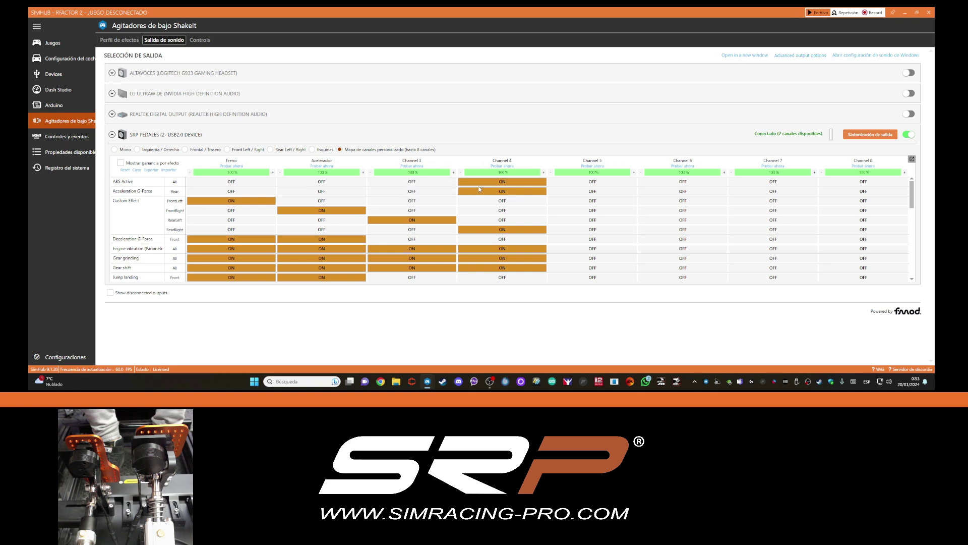
click(485, 181)
click(488, 191)
- Turn off the Custom Effect for all four wheels on Freno, Acelerador, Channel 3 and Channel 4
click(229, 201)
click(303, 219)
click(307, 211)
click(310, 220)
click(402, 220)
click(404, 229)
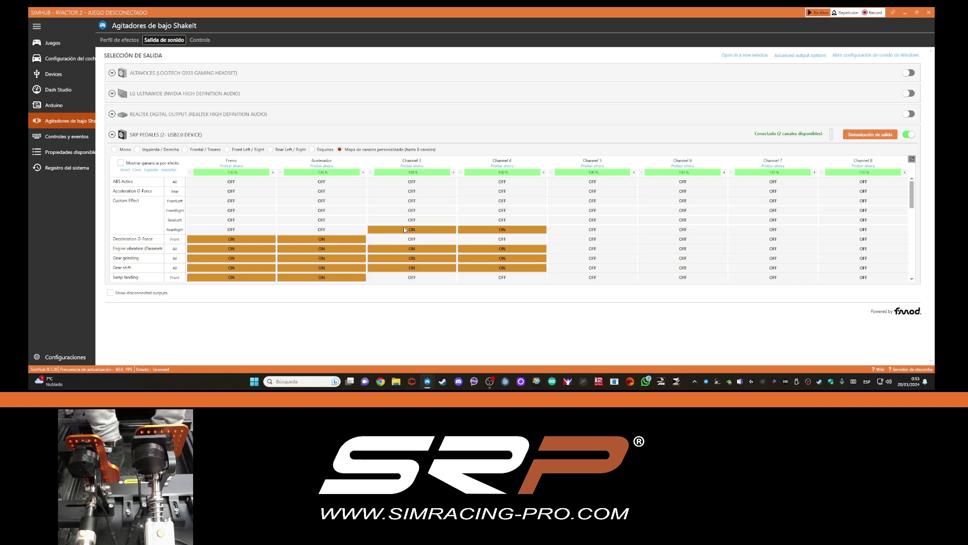
click(405, 229)
click(469, 231)
- Turn off Deceleration G-Force on Freno and Acelerador, and Engine vibration on Freno, Acelerador, Channel 3 and Channel 4
click(252, 239)
click(314, 240)
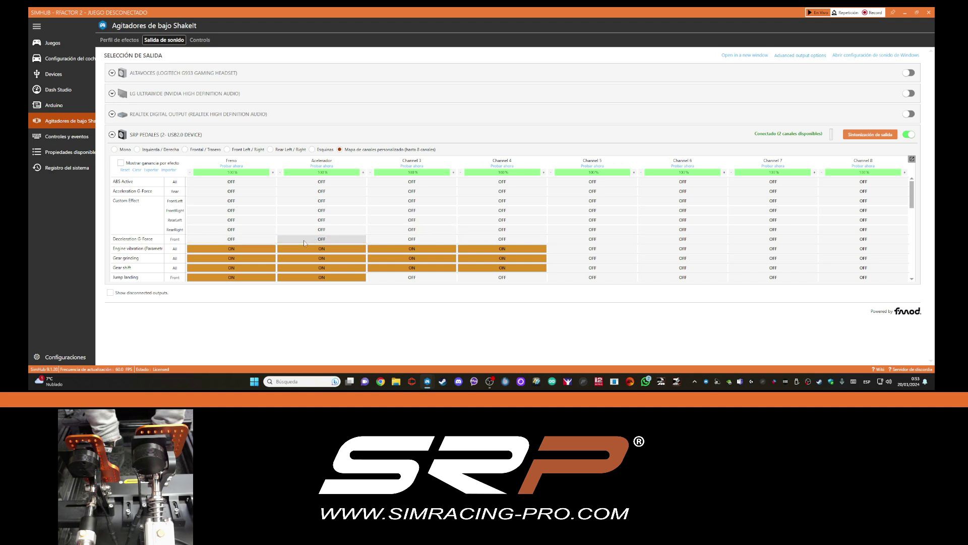
click(237, 249)
click(315, 248)
click(431, 249)
click(487, 250)
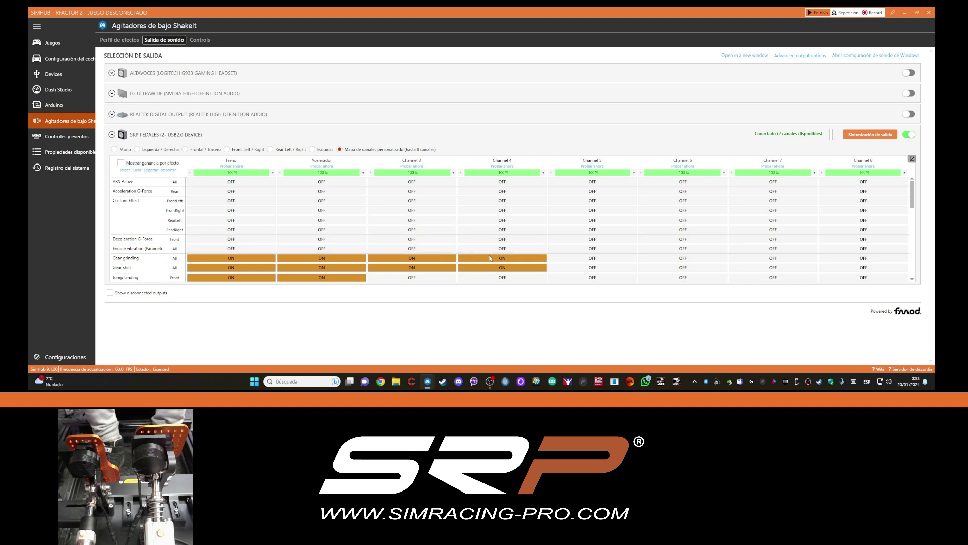
- Turn off Gear grinding and Gear shift on Freno, Acelerador, Channel 3 and Channel 4
click(489, 257)
click(403, 258)
click(332, 259)
click(250, 258)
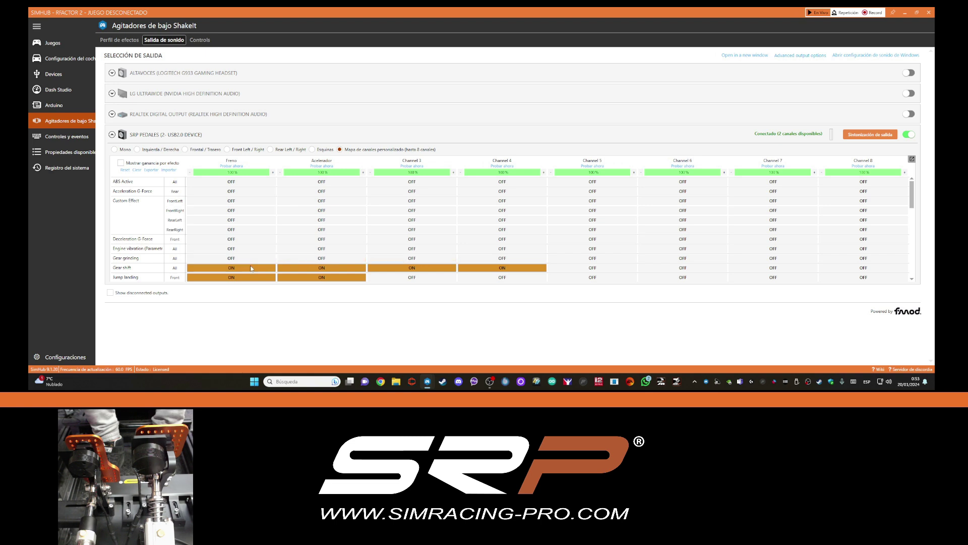
click(251, 267)
click(332, 267)
click(413, 268)
click(485, 268)
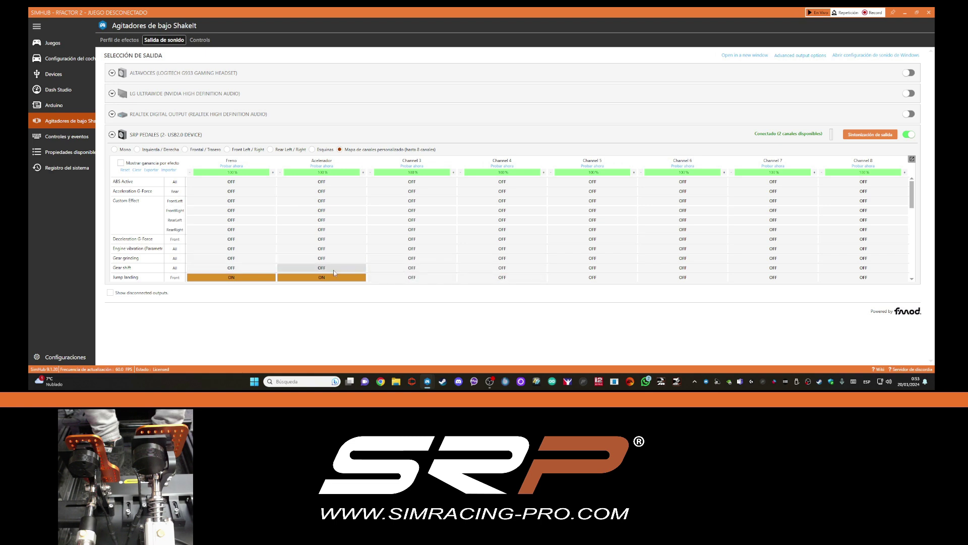
- Turn off Jump landing Front and Rear and Lateral G-Force Left and Right on every channel where they are active
click(312, 276)
click(267, 277)
scroll(292, 260, down, 2)
click(252, 245)
click(328, 254)
click(434, 235)
click(433, 246)
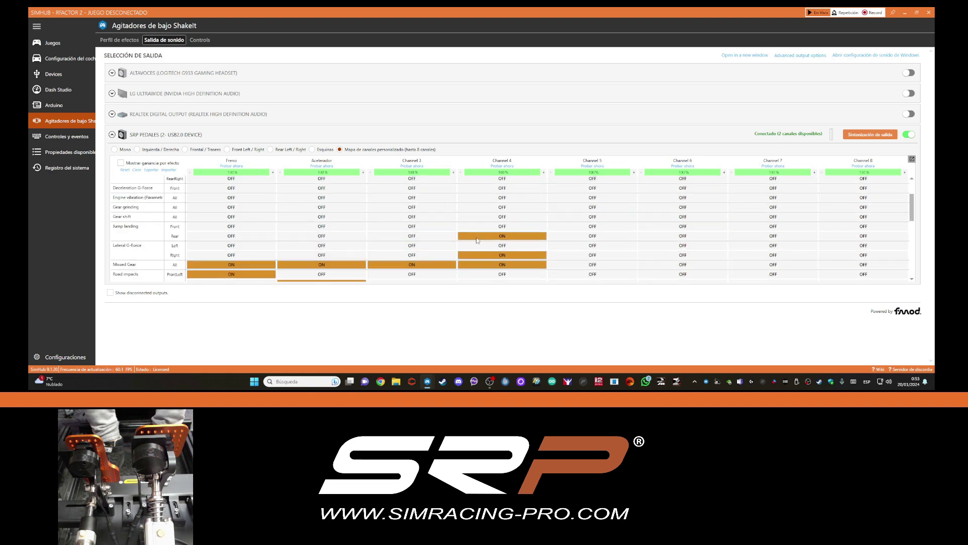
click(477, 237)
click(482, 255)
- Turn off Missed Gear on Freno, Acelerador, Channel 3 and Channel 4
click(479, 264)
click(404, 264)
click(300, 264)
click(230, 264)
- Turn off Road impacts and Road rumble for all four wheels on their assigned channels
click(231, 274)
scroll(237, 272, down, 3)
click(321, 215)
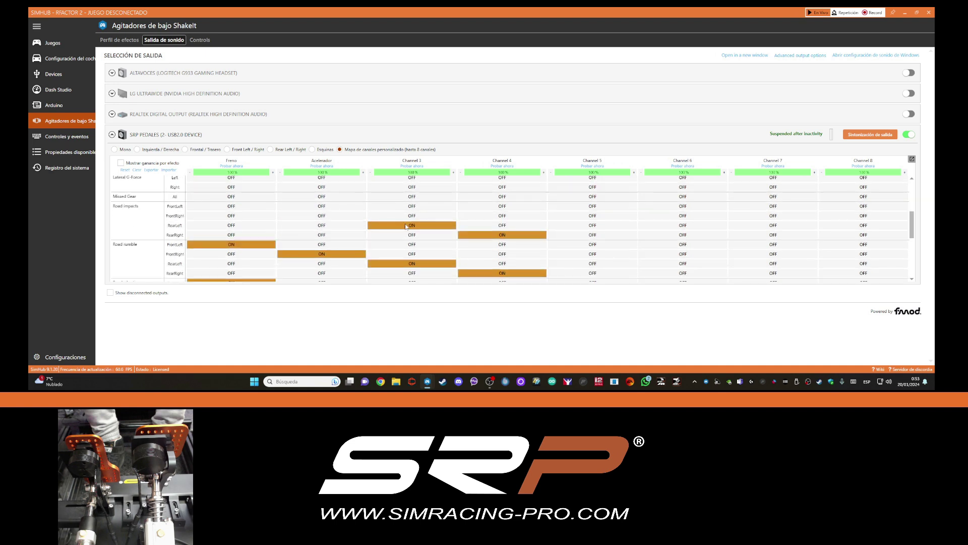
click(432, 226)
click(484, 235)
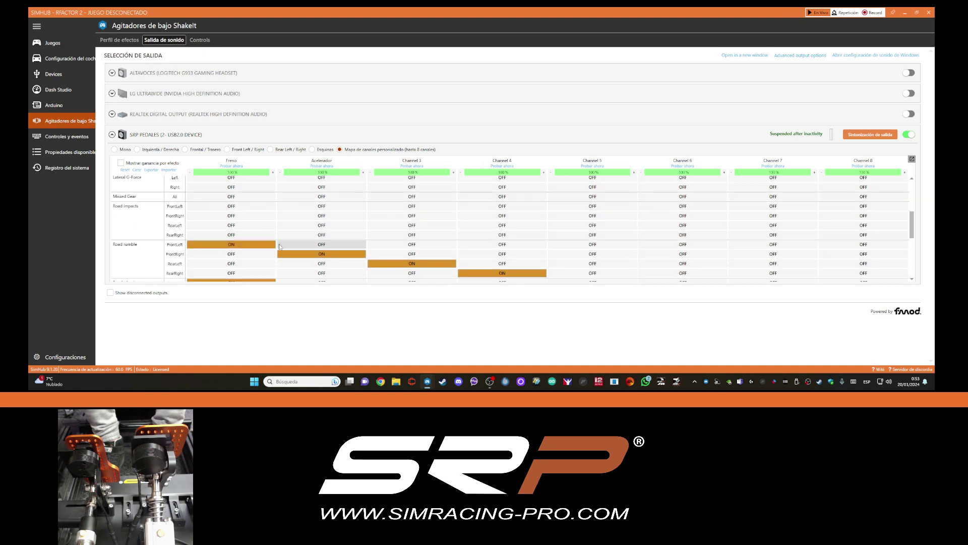
click(252, 245)
click(337, 254)
click(418, 263)
click(499, 273)
- Turn off Road vibration for all four wheels, and RPMS on Freno, Acelerador, Channel 3 and Channel 4
scroll(454, 252, down, 2)
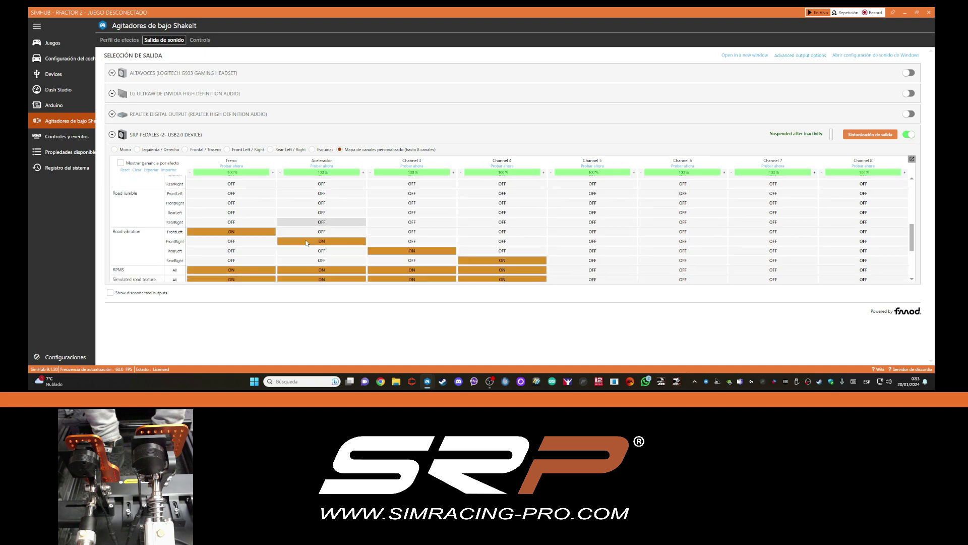
click(251, 231)
click(305, 241)
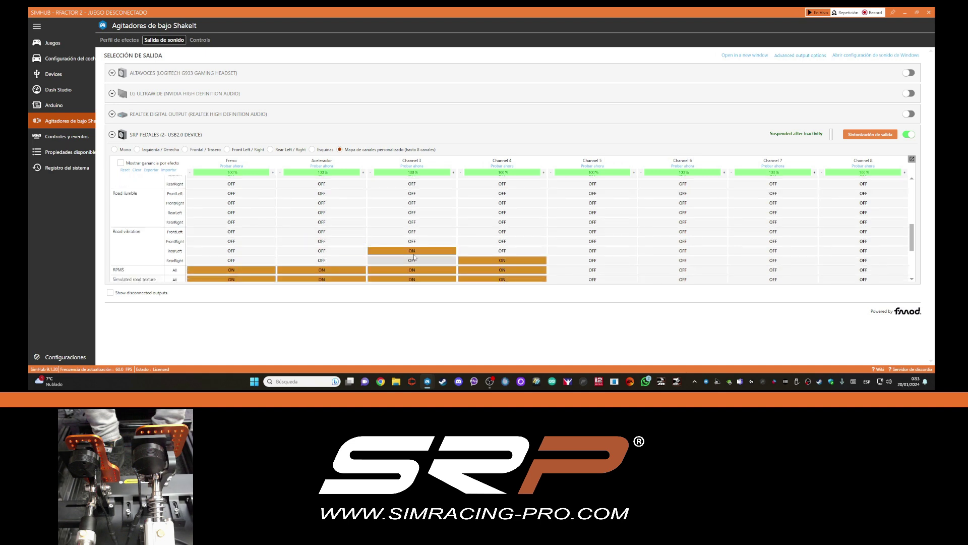
click(416, 252)
click(483, 261)
click(492, 270)
click(421, 270)
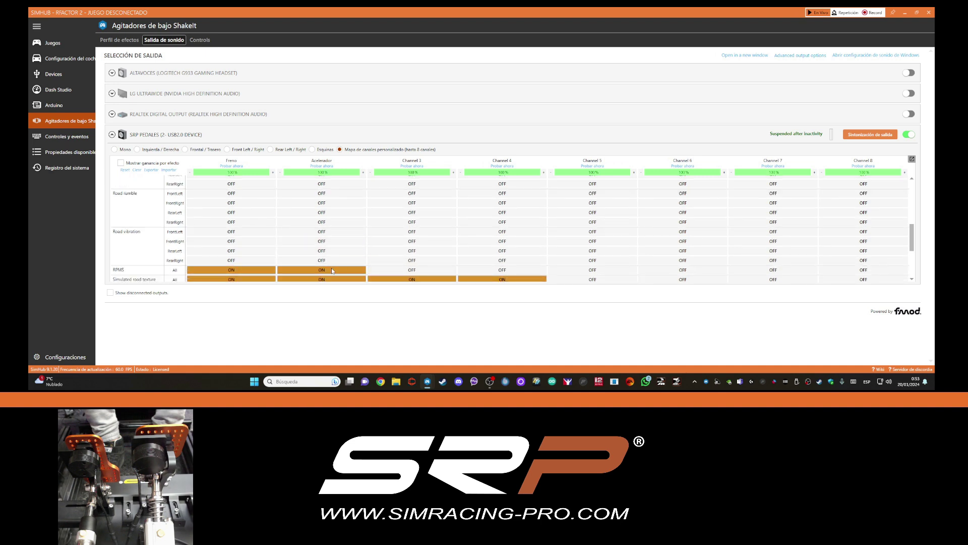
click(323, 271)
click(265, 273)
- Turn off Simulated road texture and Speed on the first four channels, and Speed with curving Left on Channel 3
scroll(266, 225, down, 3)
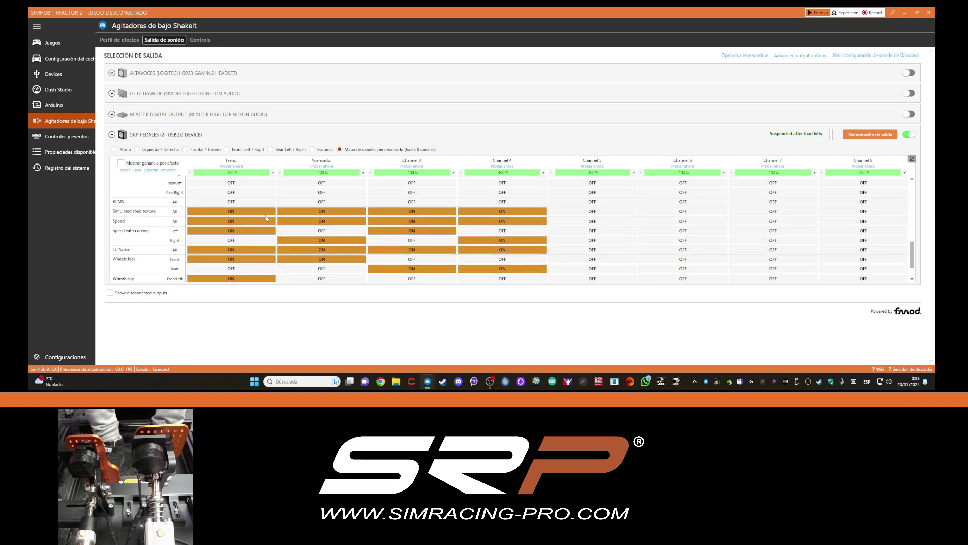
click(266, 211)
click(267, 221)
click(302, 221)
click(305, 211)
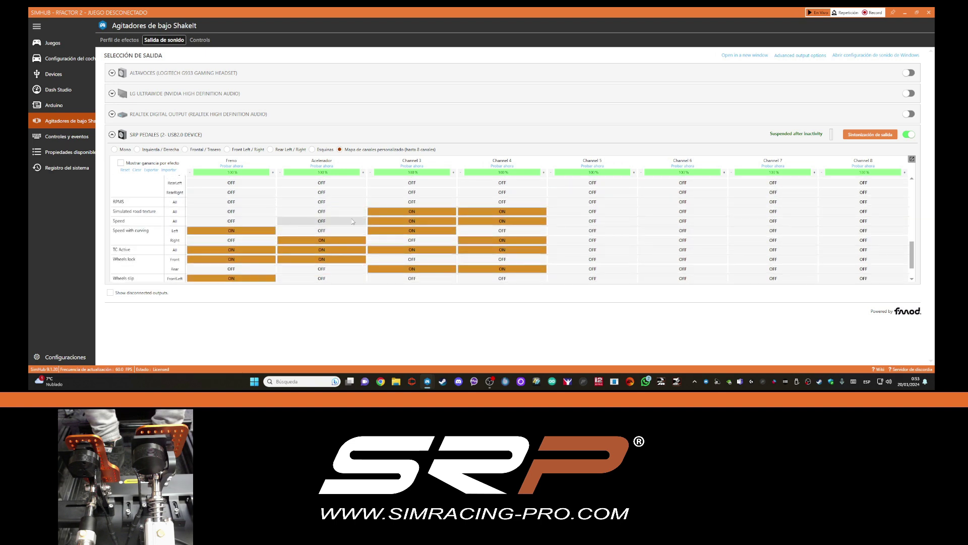
click(429, 212)
click(434, 221)
click(439, 230)
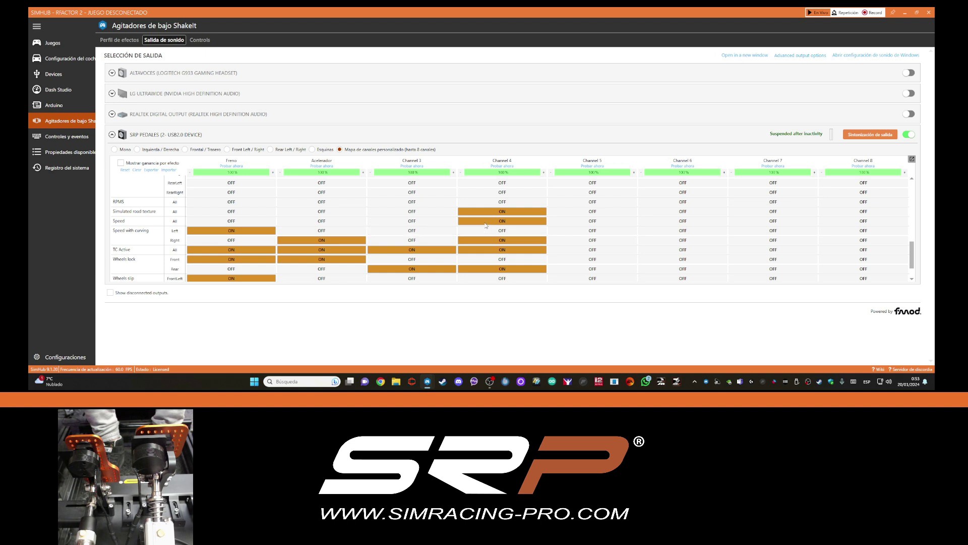
click(485, 222)
click(485, 212)
- Turn off the remaining Speed with curving assignments, TC Active on the first four channels, and Wheels lock Front on Freno and Acelerador
click(484, 240)
click(484, 249)
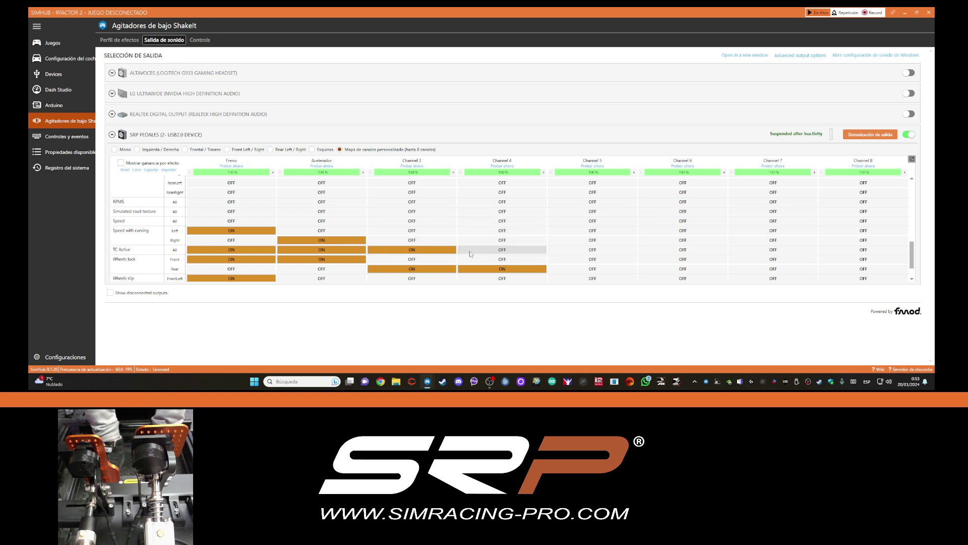
click(411, 250)
click(328, 241)
click(326, 250)
click(327, 260)
click(265, 258)
click(264, 250)
click(260, 230)
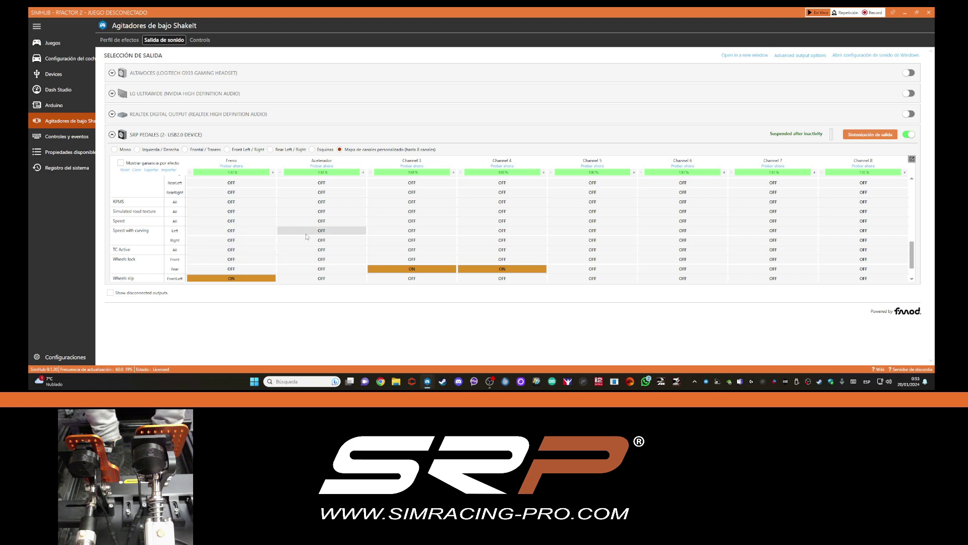
- Turn off Wheels lock Rear on Channels 3 and 4, and Wheels slip for all four wheels
click(411, 269)
click(499, 269)
click(256, 277)
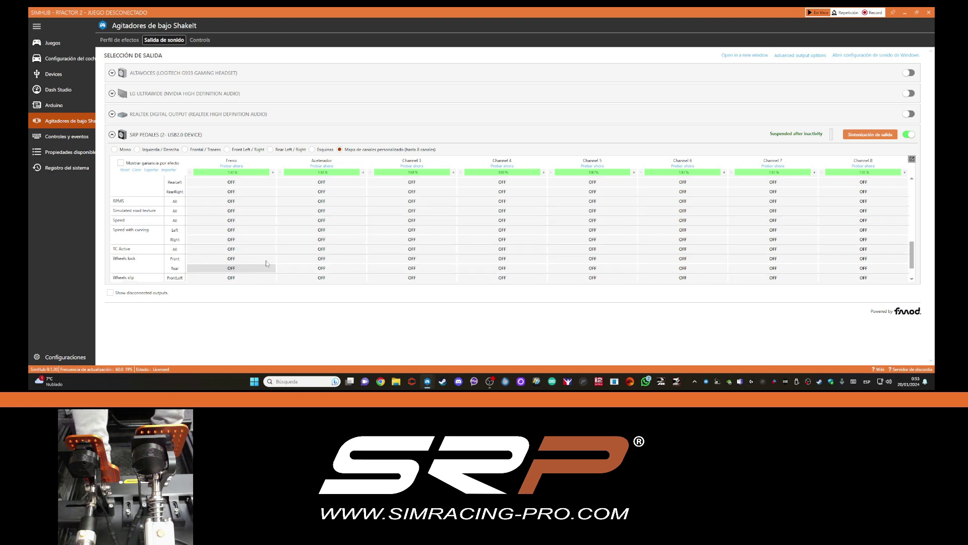
scroll(292, 267, down, 1)
click(311, 259)
click(401, 268)
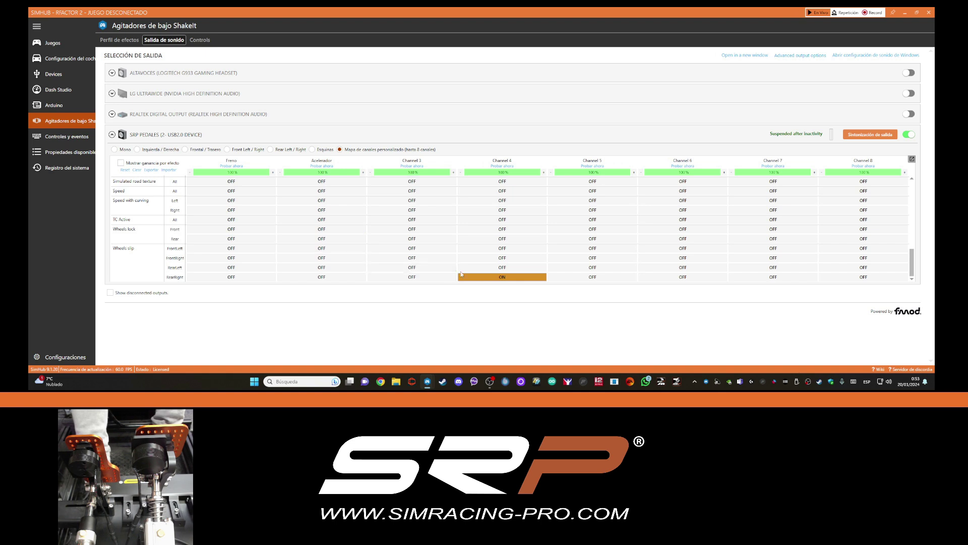
click(512, 276)
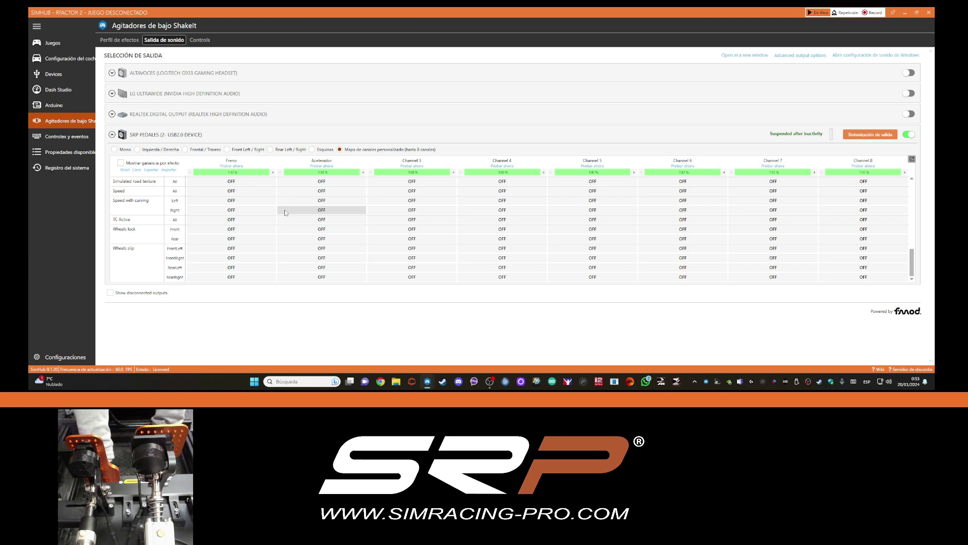
- Switch the SRP PEDALES output layout to Mono and return it to the custom channel map
click(114, 150)
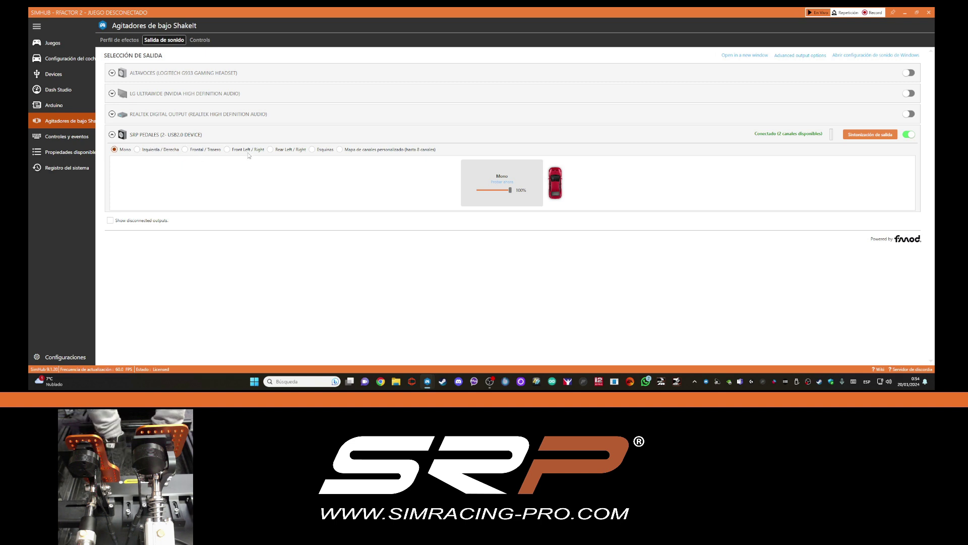
click(341, 150)
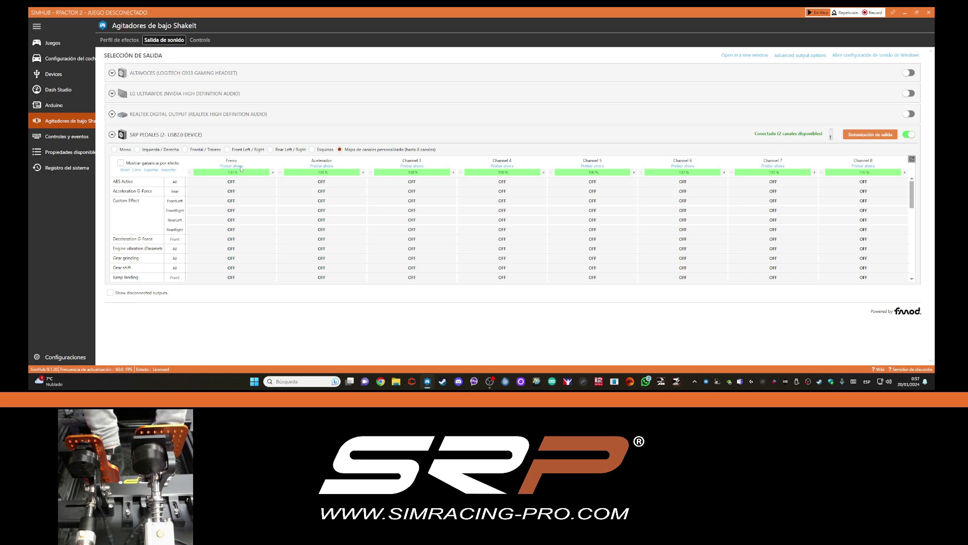
- Lower the overall gain of the Freno and Acelerador channels to roughly half
click(190, 172)
click(191, 172)
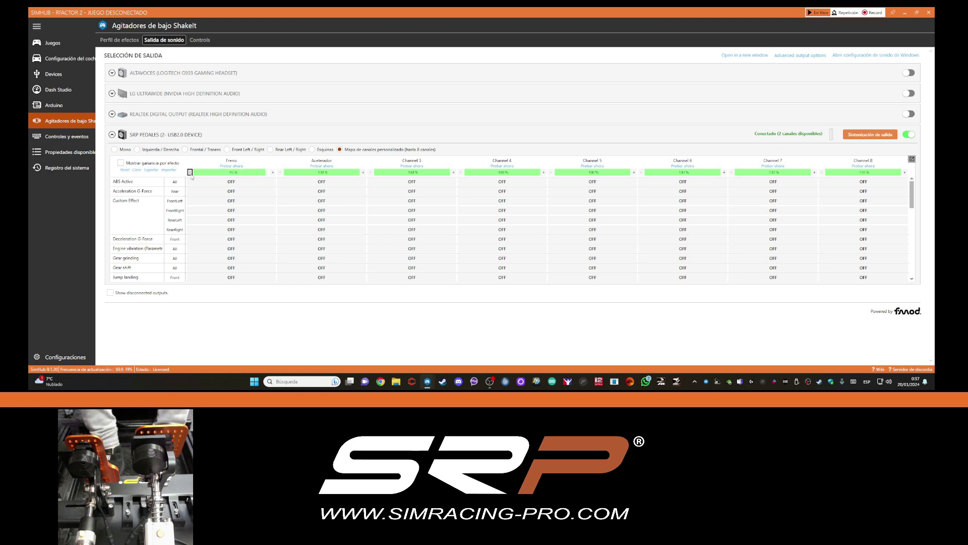
click(190, 172)
click(190, 172)
click(190, 172)
click(280, 173)
click(280, 172)
click(280, 172)
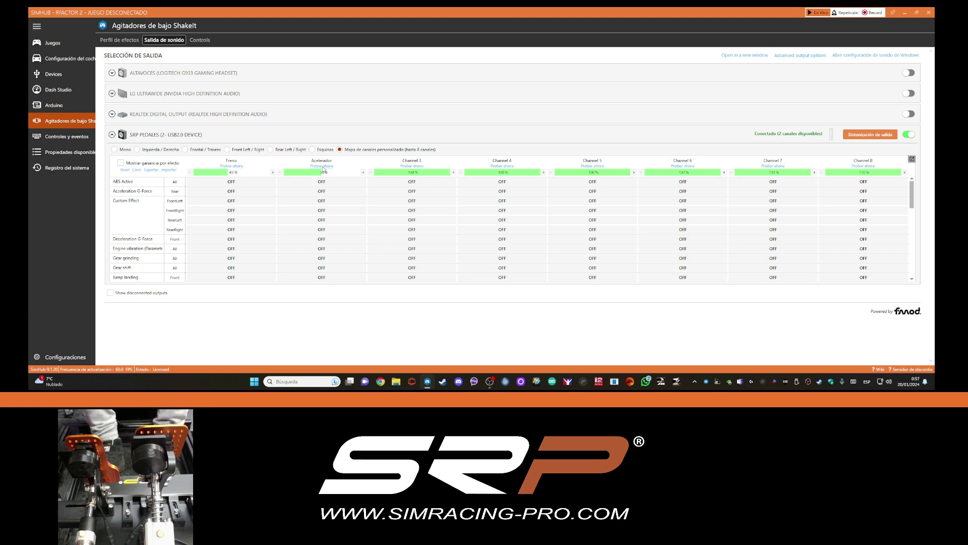
- Enable the per-effect gain display in the channel map, and try toggling ABS Active on Freno
scroll(241, 191, down, 1)
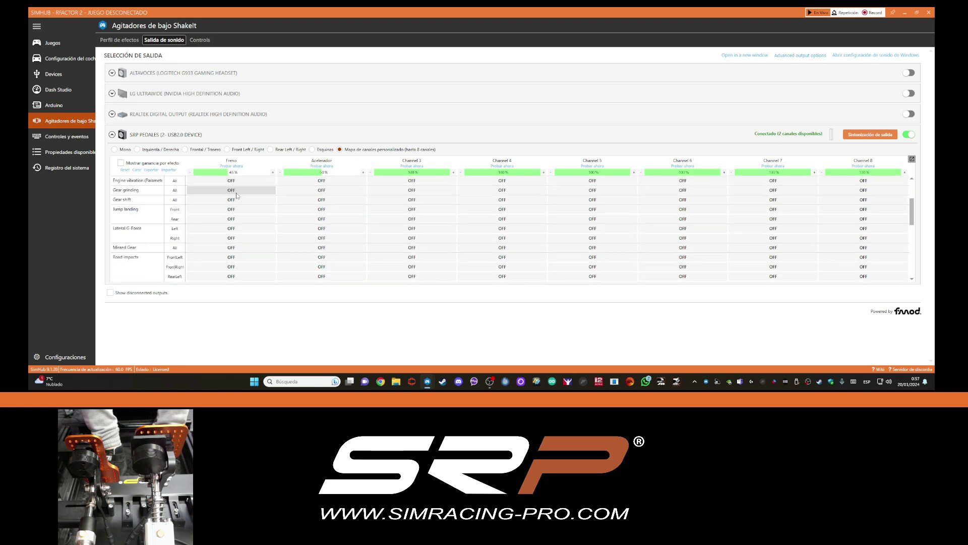
scroll(237, 194, up, 1)
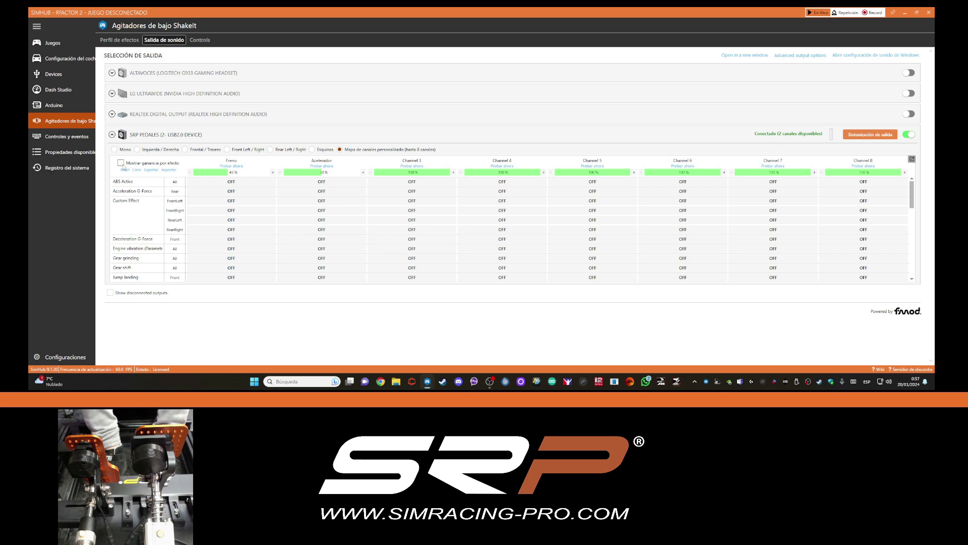
click(120, 163)
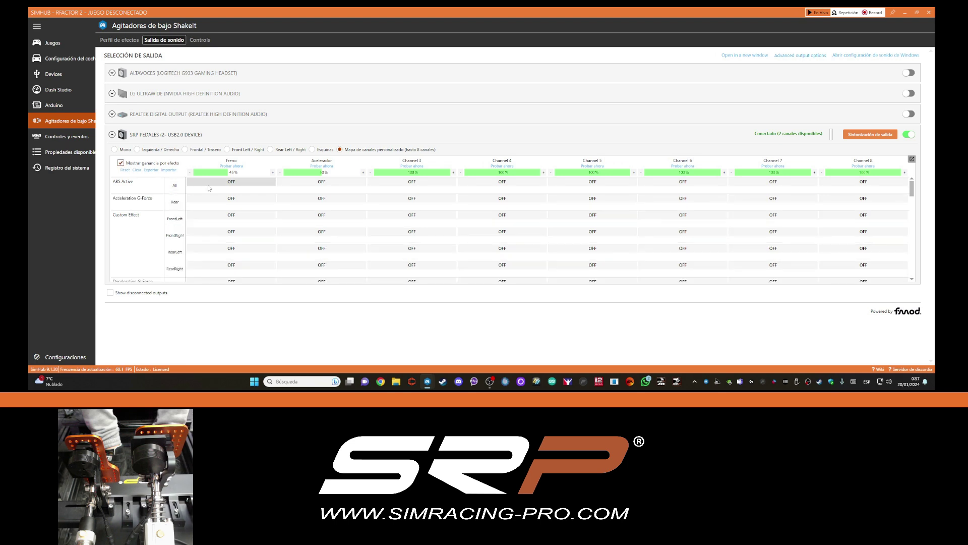
click(235, 185)
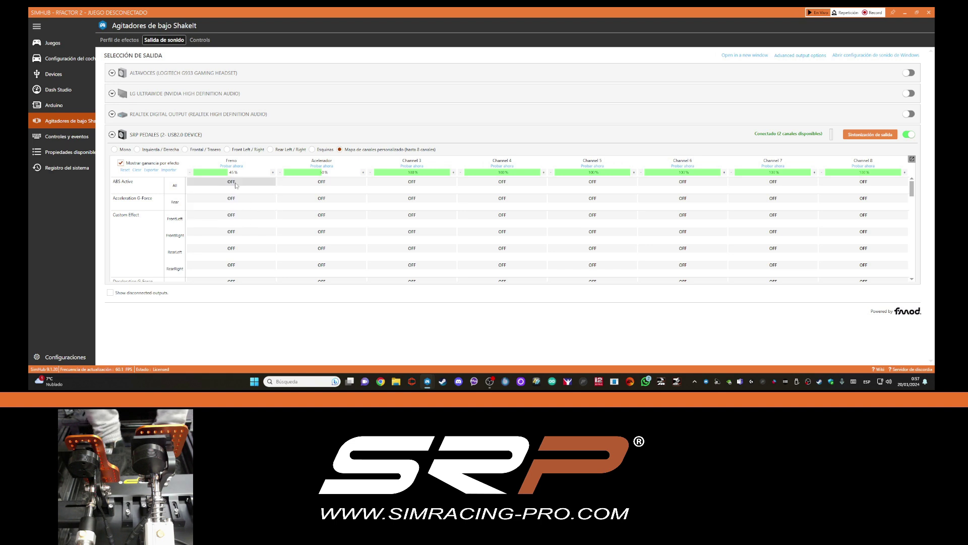
click(235, 183)
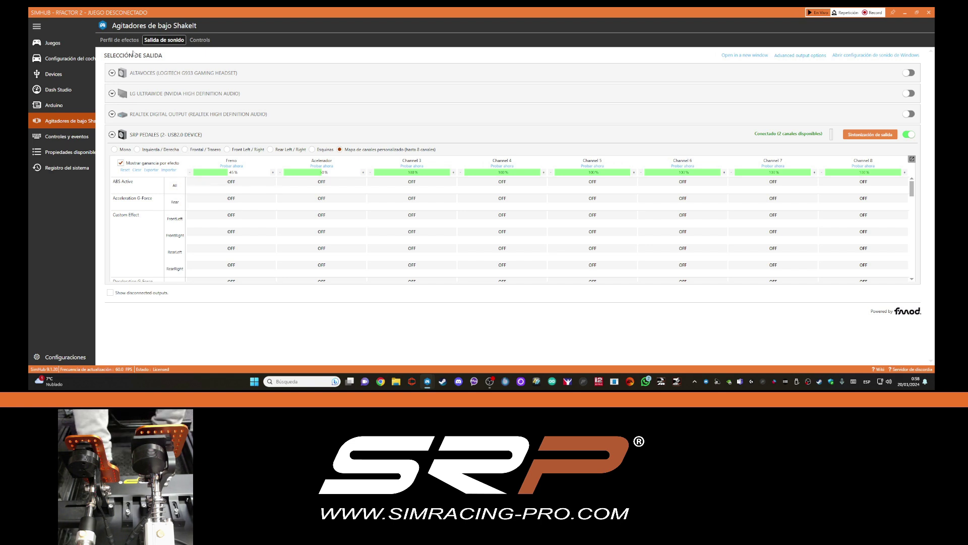
- Check the enabled effects in the effects profile, and turn on Wheels lock Front for the Freno channel
click(119, 39)
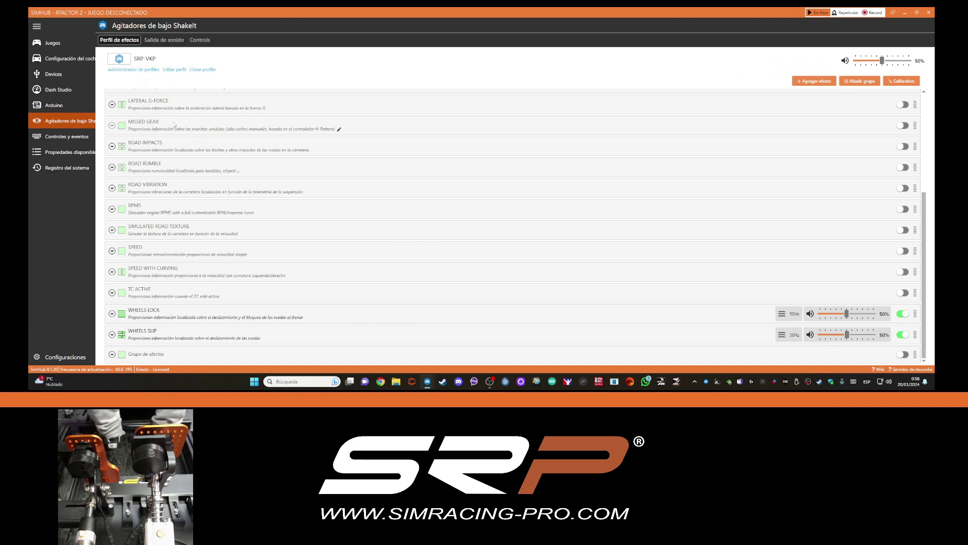
click(162, 42)
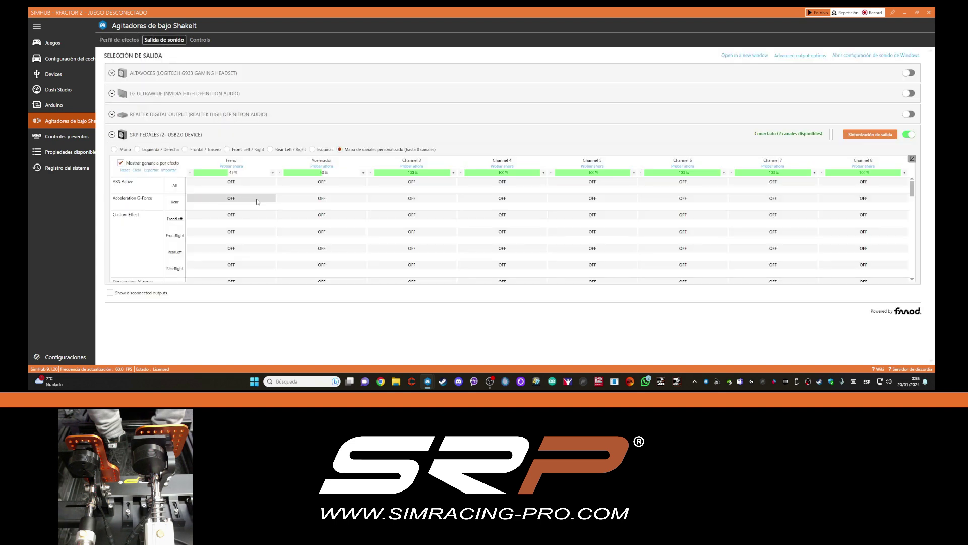
scroll(130, 216, down, 5)
scroll(130, 216, down, 8)
scroll(130, 217, down, 6)
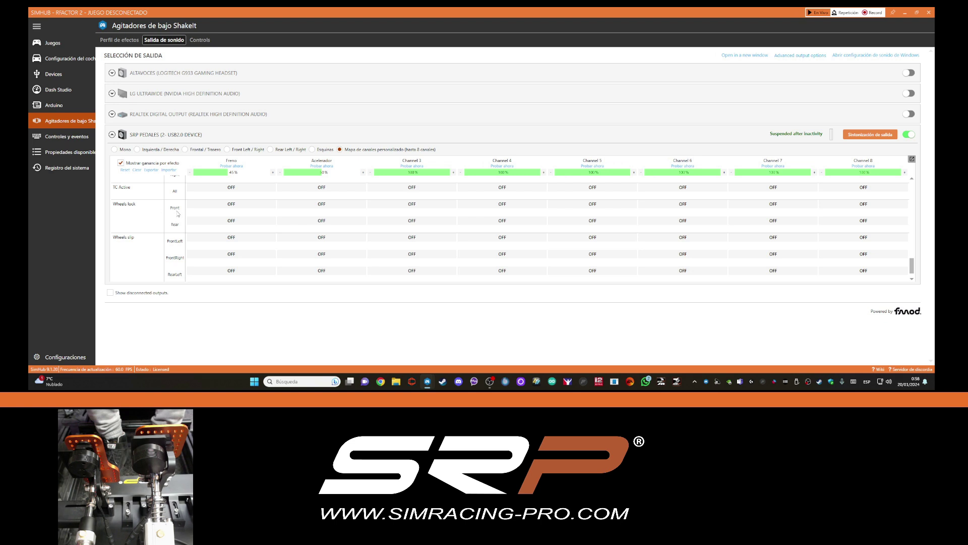
click(237, 206)
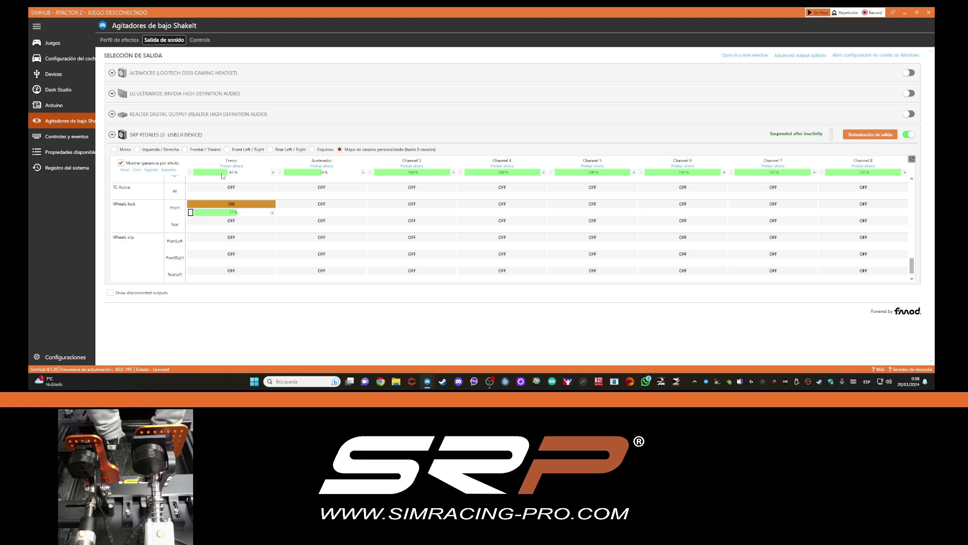
- Set the Wheels lock Front gain on the Freno channel to 40%
click(190, 212)
click(190, 213)
click(190, 212)
click(191, 212)
click(190, 212)
click(190, 212)
click(190, 212)
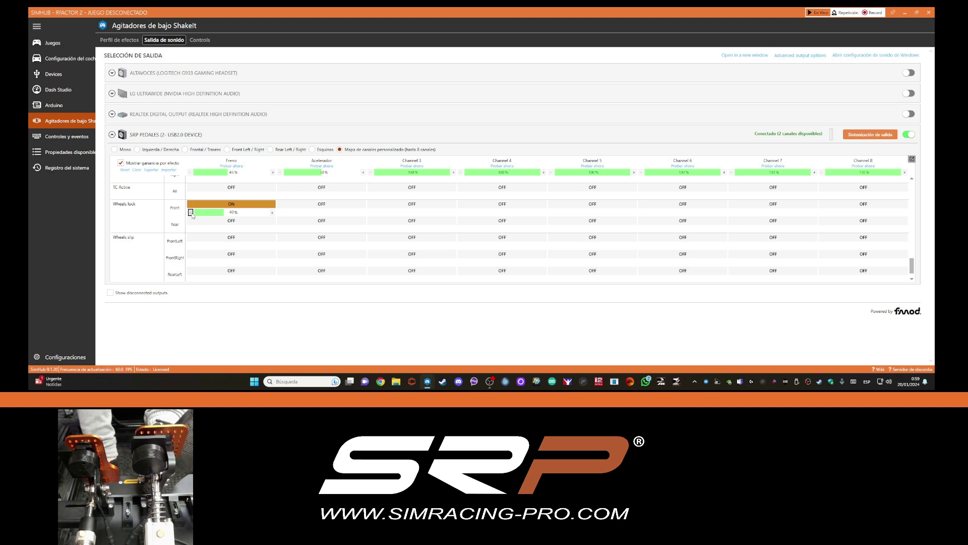
- Turn on the Wheels slip RearLeft and RearRight effects for the Acelerador channel
scroll(123, 238, down, 1)
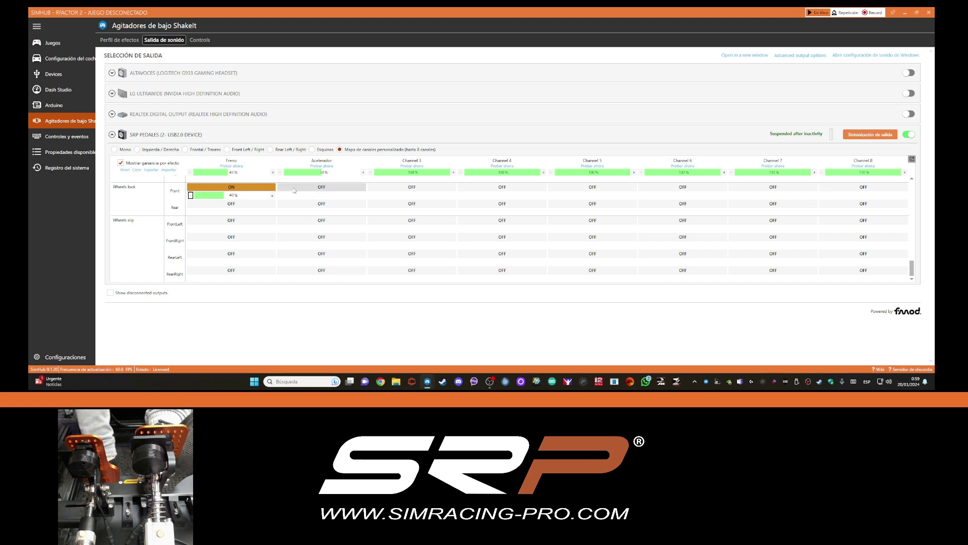
click(325, 255)
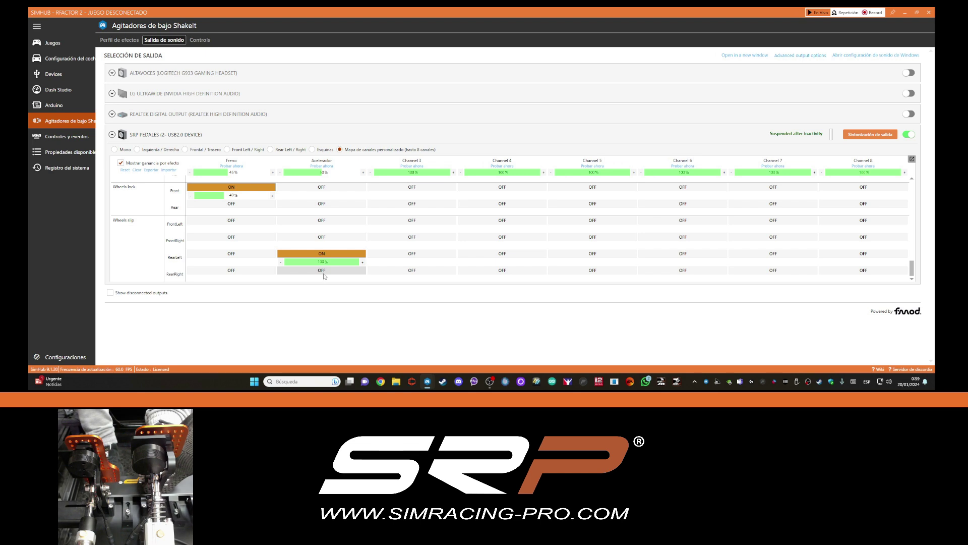
click(324, 276)
- Lower the Wheels slip RearLeft gain on the Acelerador channel to 50%
click(281, 262)
click(281, 262)
click(280, 262)
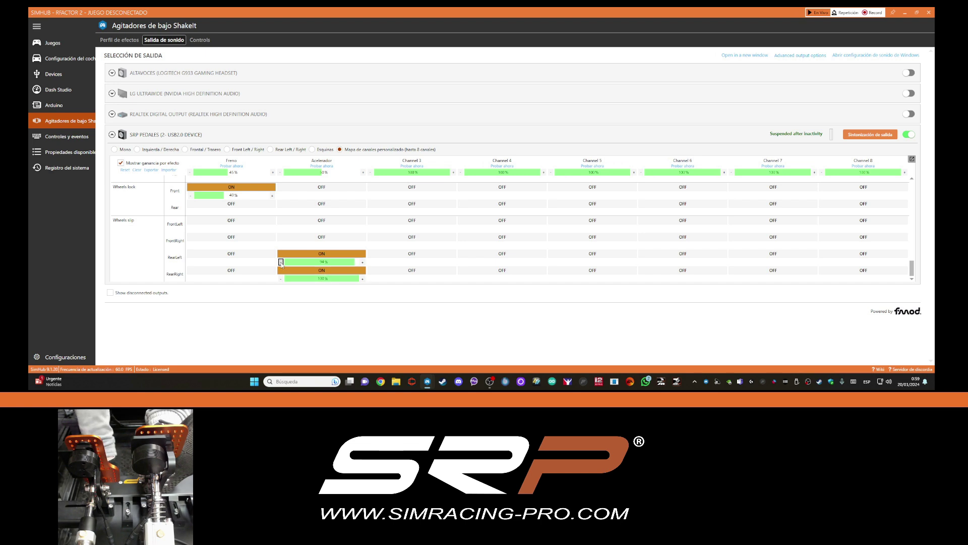
click(281, 262)
click(281, 262)
click(281, 262)
click(281, 262)
click(281, 262)
click(281, 263)
click(280, 262)
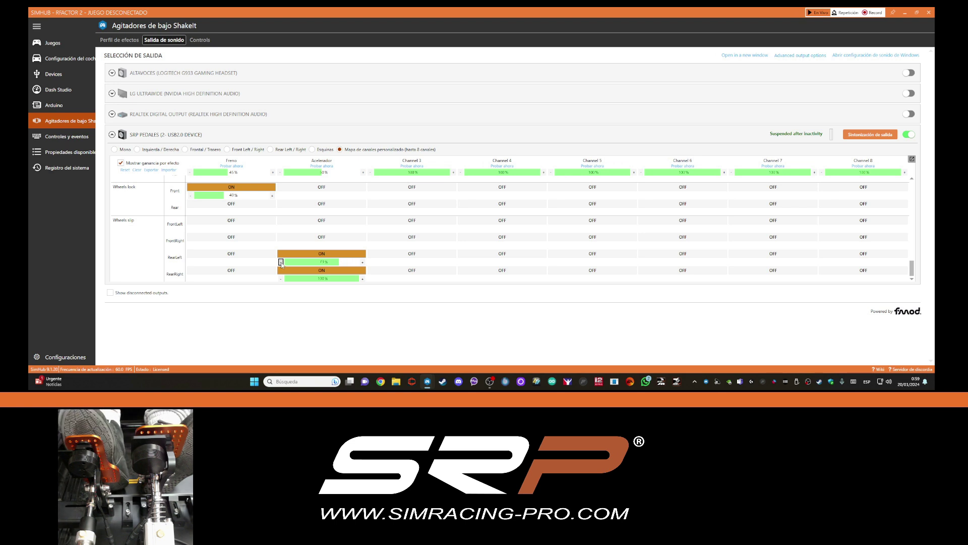
click(281, 262)
click(281, 262)
click(281, 262)
click(281, 262)
click(281, 262)
- Lower the Wheels slip RearRight gain on the Acelerador channel to 50%
click(281, 278)
click(281, 279)
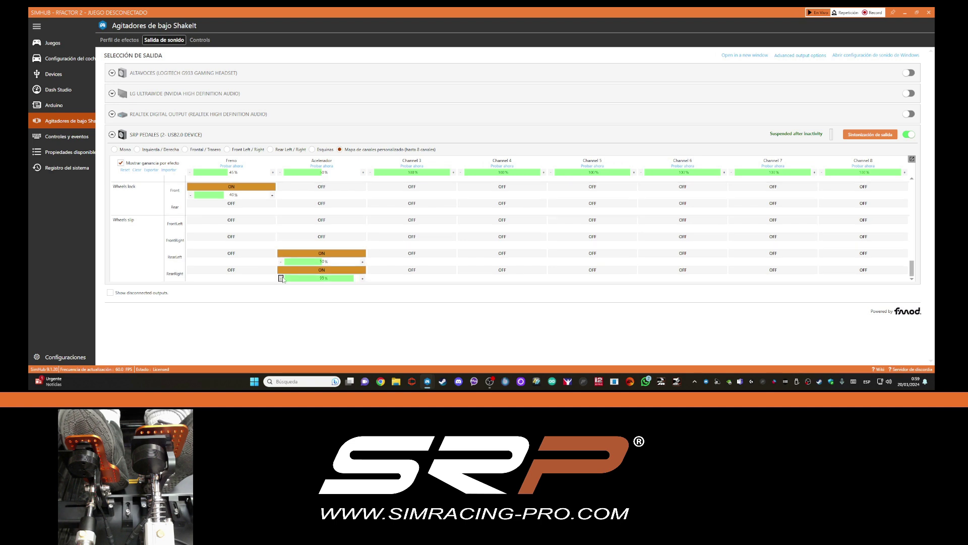
click(281, 278)
click(281, 278)
click(281, 278)
click(280, 278)
click(281, 279)
click(281, 278)
click(281, 279)
click(281, 278)
click(281, 278)
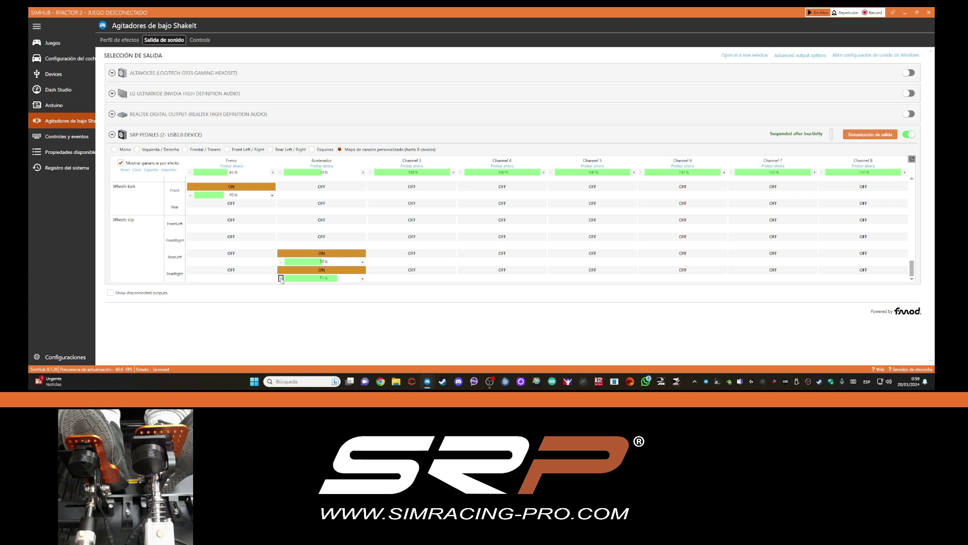
click(280, 278)
click(281, 278)
click(281, 278)
click(281, 279)
click(280, 278)
click(281, 278)
click(281, 279)
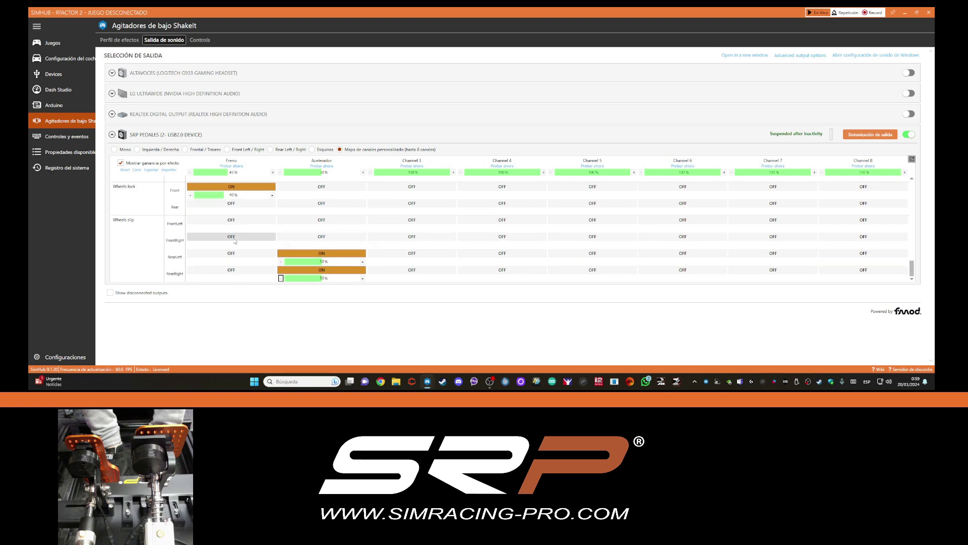
- Enable the Gear Shift effect in the SRP-VKP effects profile
scroll(199, 198, up, 5)
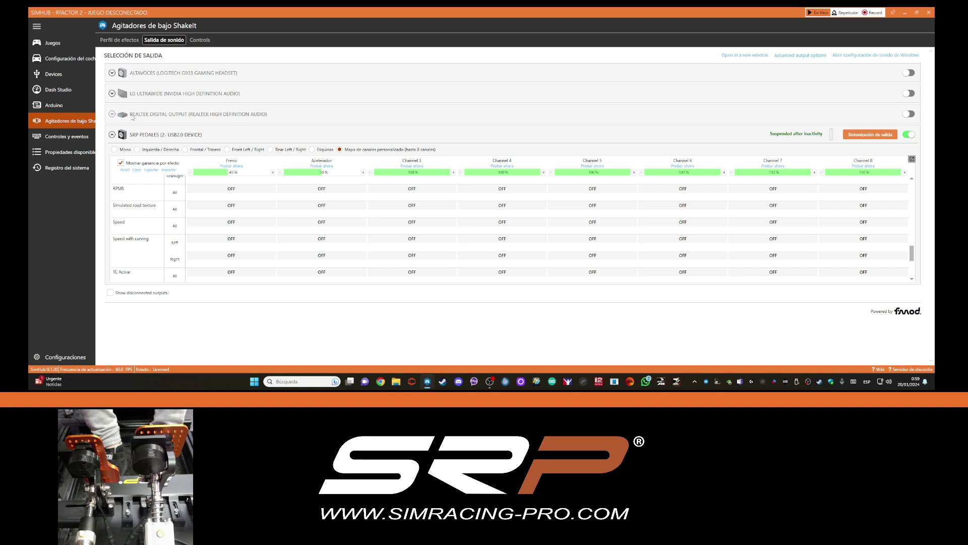
click(121, 41)
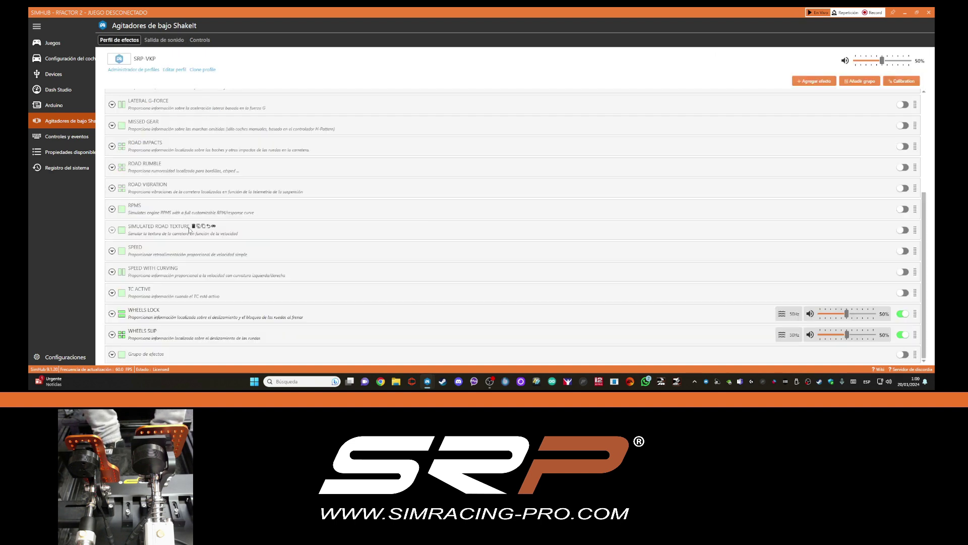
scroll(173, 256, up, 1)
scroll(173, 255, up, 4)
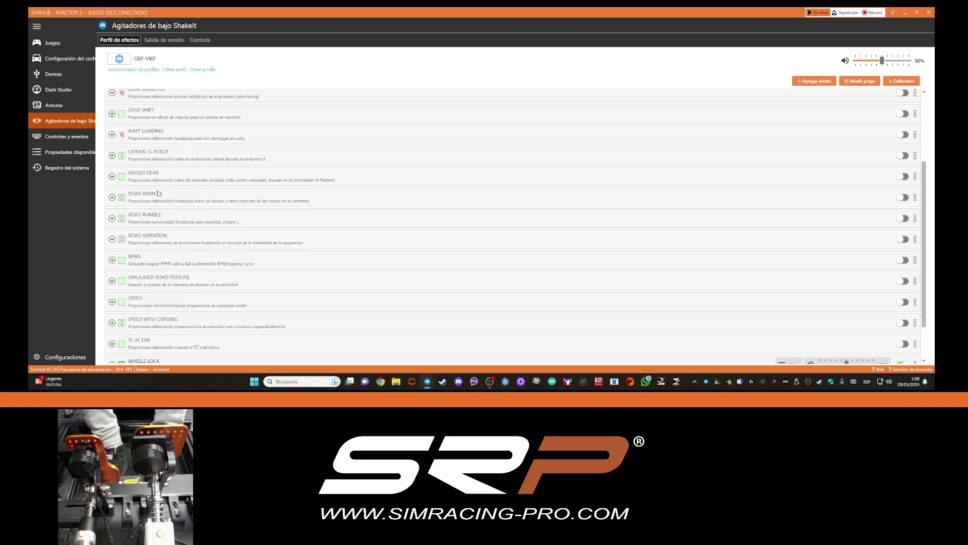
scroll(158, 200, up, 1)
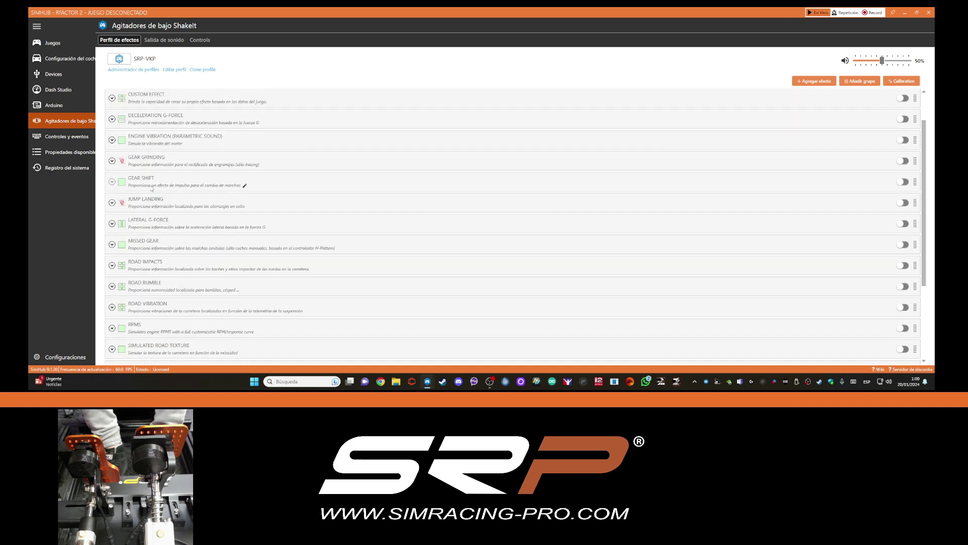
click(901, 182)
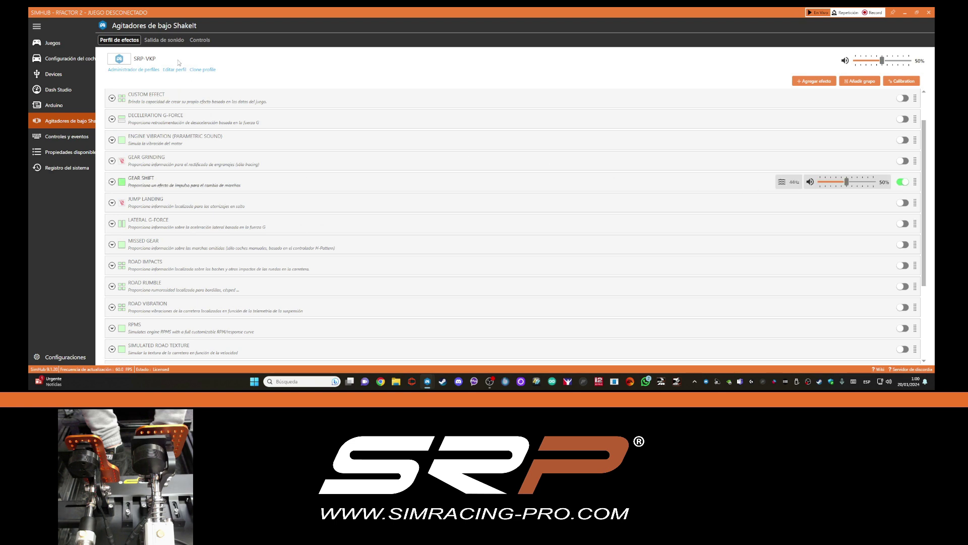
- Turn on Gear grinding for both the Acelerador and Freno channels in the SRP Pedales sound output map
click(161, 41)
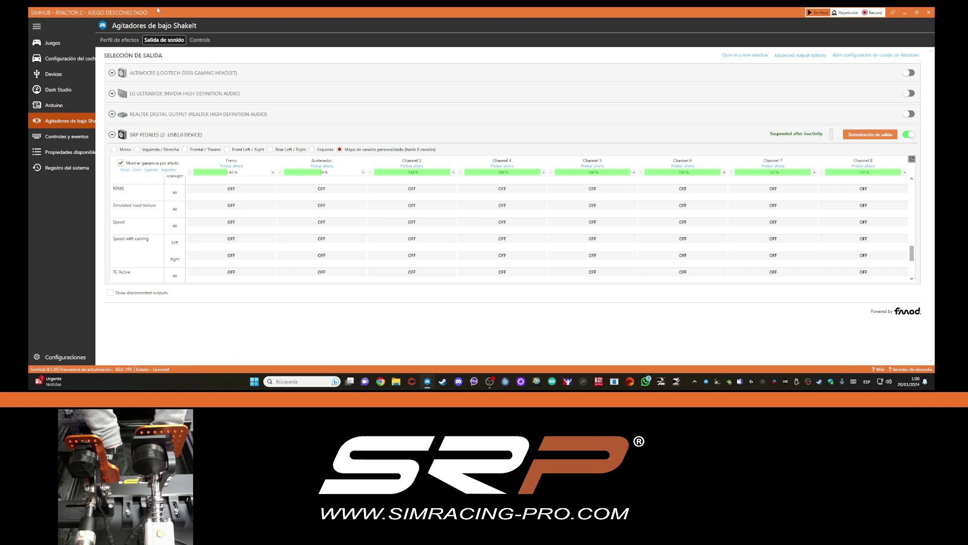
scroll(198, 224, up, 3)
scroll(198, 224, up, 3)
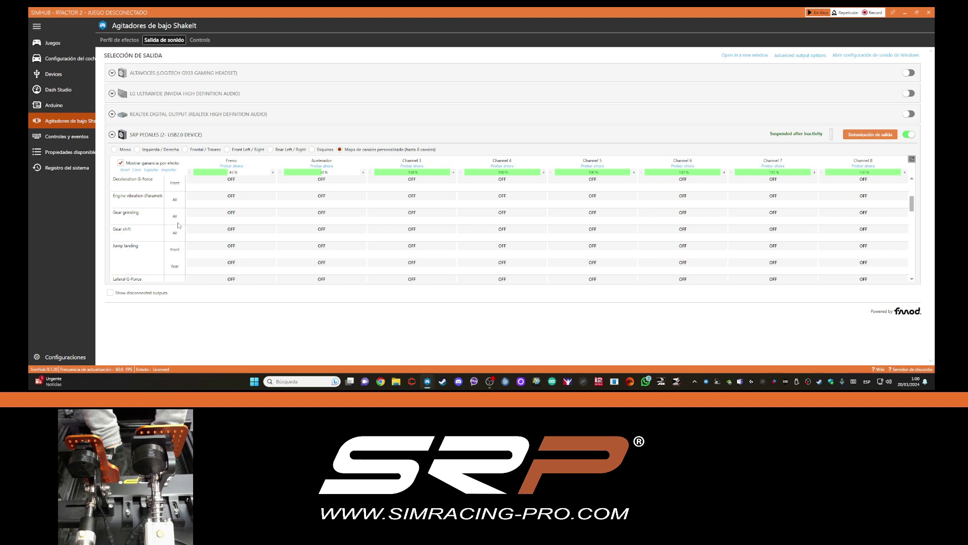
click(327, 214)
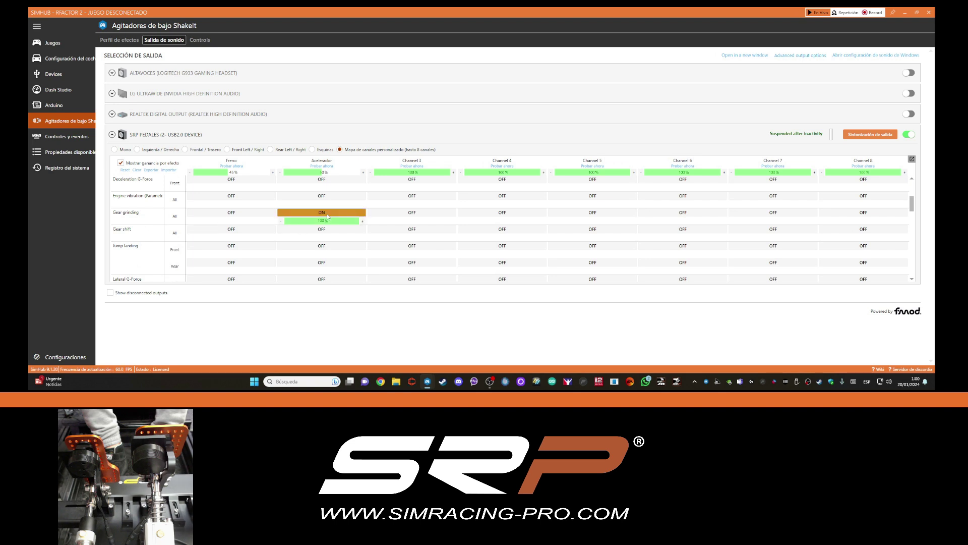
click(257, 214)
- Lower the Gear grinding gain on the Acelerador channel to about 50%
double_click(281, 220)
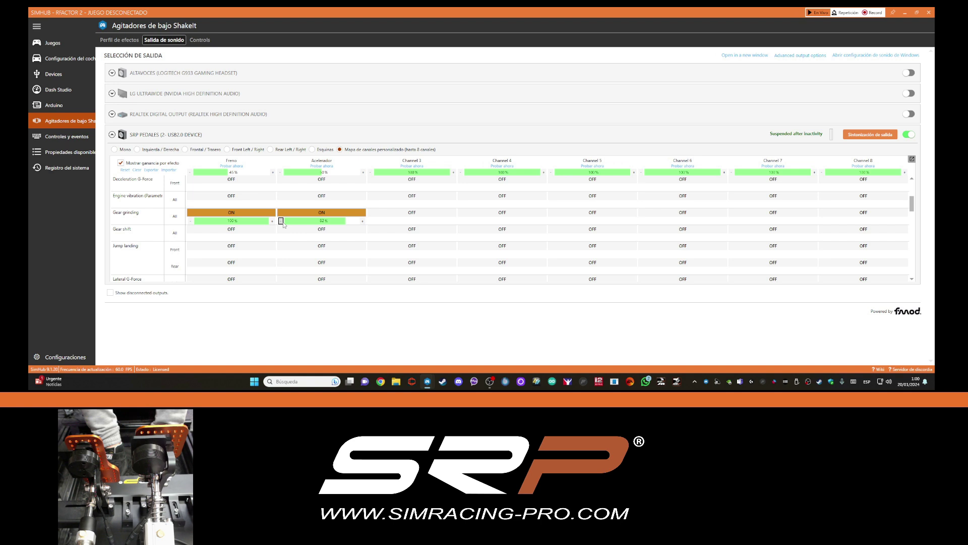
double_click(281, 221)
double_click(281, 221)
double_click(281, 221)
double_click(280, 221)
double_click(281, 221)
double_click(281, 220)
double_click(281, 221)
double_click(280, 220)
click(281, 221)
double_click(281, 221)
click(281, 221)
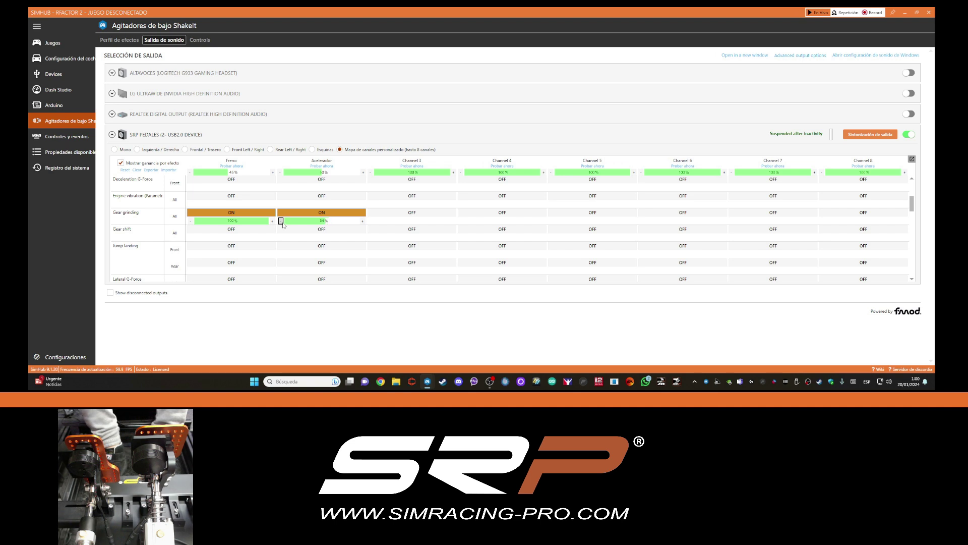
- Lower the Gear grinding gain on the Freno channel to about 50%, matching the Acelerador channel
double_click(191, 221)
double_click(190, 221)
double_click(191, 221)
double_click(191, 221)
double_click(190, 221)
double_click(191, 221)
double_click(273, 221)
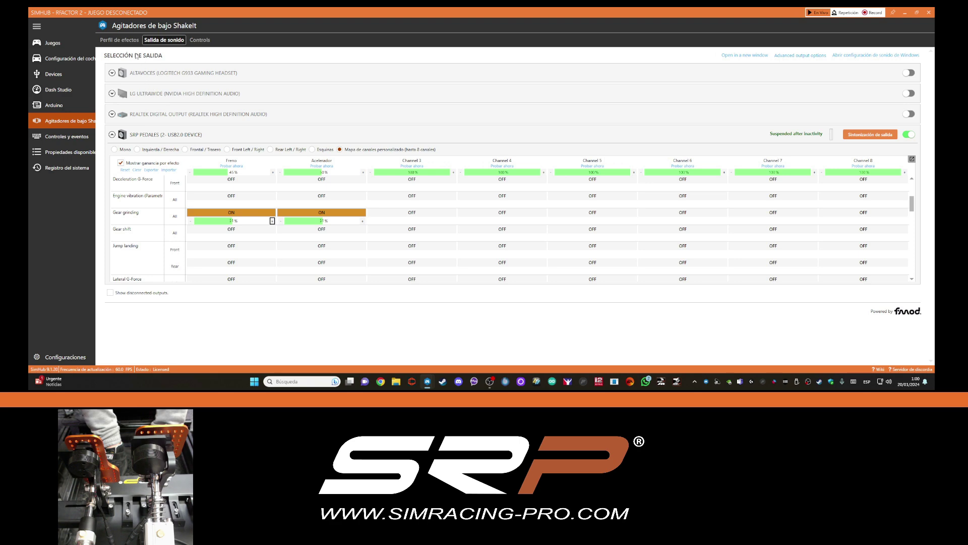
- Switch the active game to Assetto Corsa and return to the ShakeIt bass shaker settings
click(45, 43)
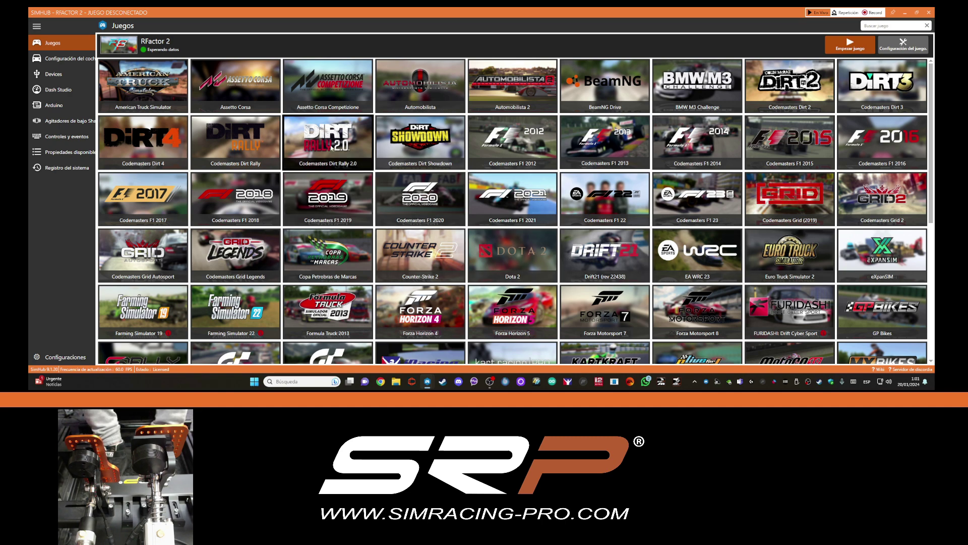
click(246, 89)
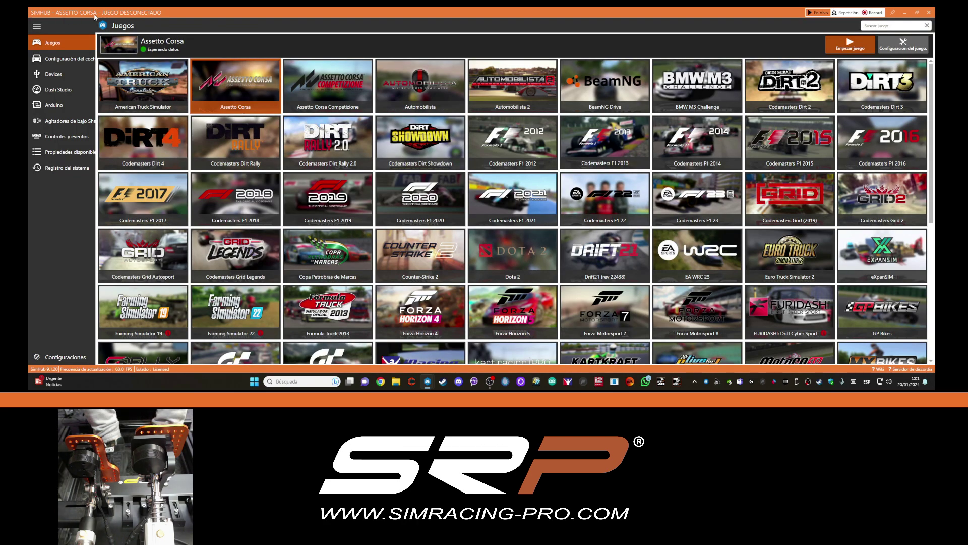
click(72, 123)
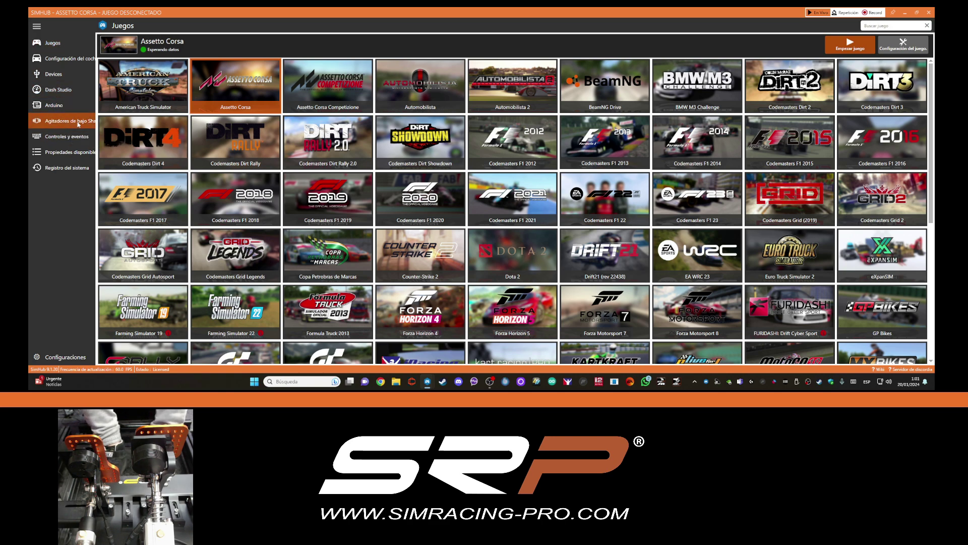
- Examine which effects are assigned to each SRP Pedales channel with Assetto Corsa as the active game
scroll(293, 212, up, 3)
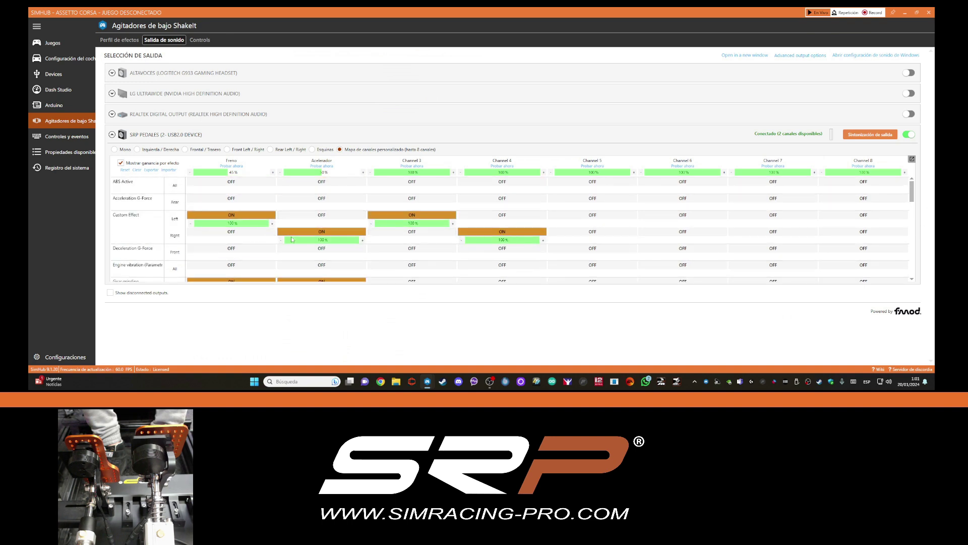
scroll(285, 221, down, 10)
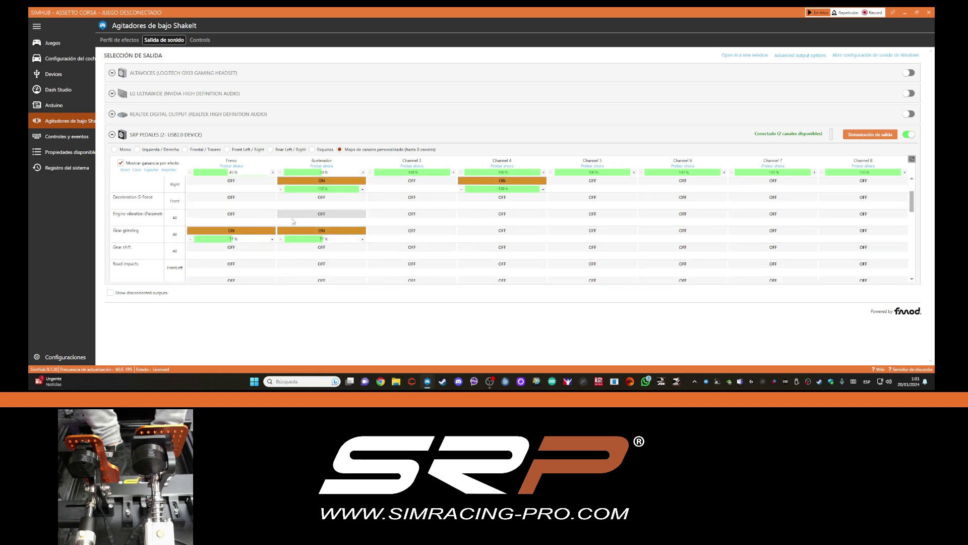
scroll(290, 220, up, 10)
scroll(282, 222, down, 12)
scroll(275, 222, up, 10)
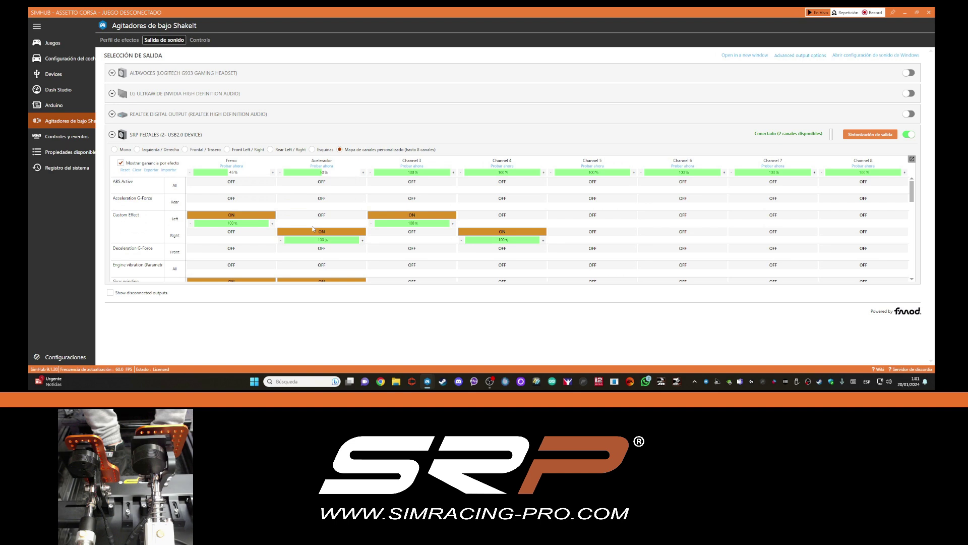
scroll(293, 198, down, 15)
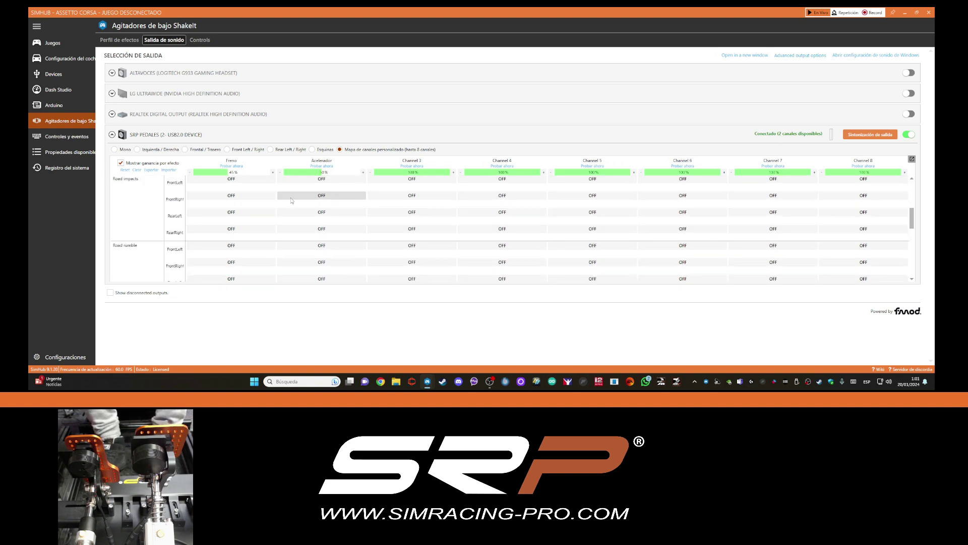
scroll(296, 200, up, 15)
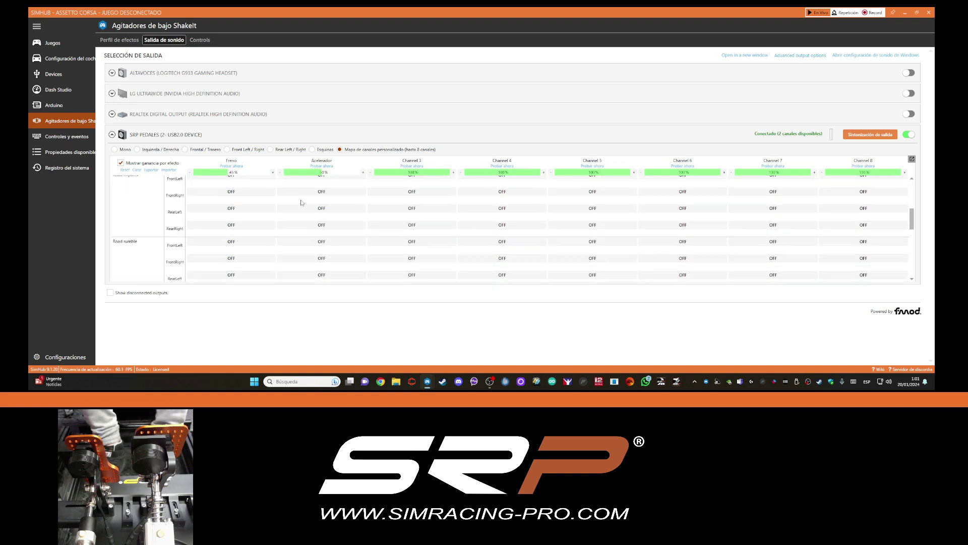